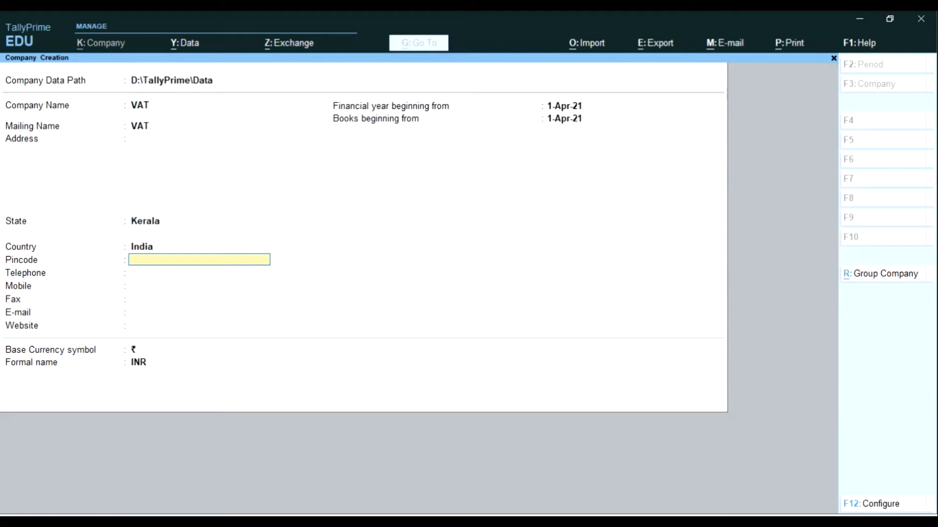
# Create the VAT company with contact fields blank and the financial year and books beginning on 1-Apr-21
pyautogui.press('Return')
pyautogui.press('Return')
pyautogui.press('Return')
pyautogui.press('Return')
pyautogui.press('Return')
pyautogui.press('Return')
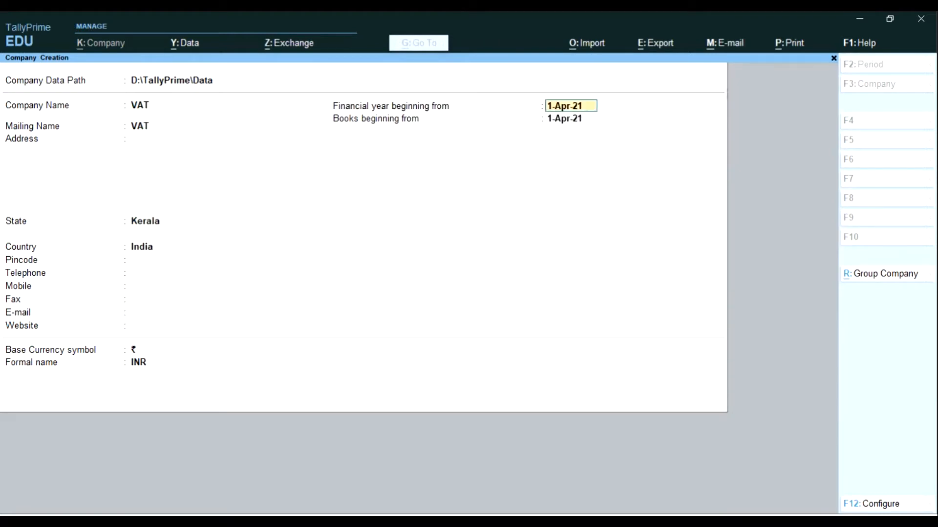
pyautogui.press('Return')
pyautogui.press('Return')
pyautogui.press('Return')
pyautogui.press('Return')
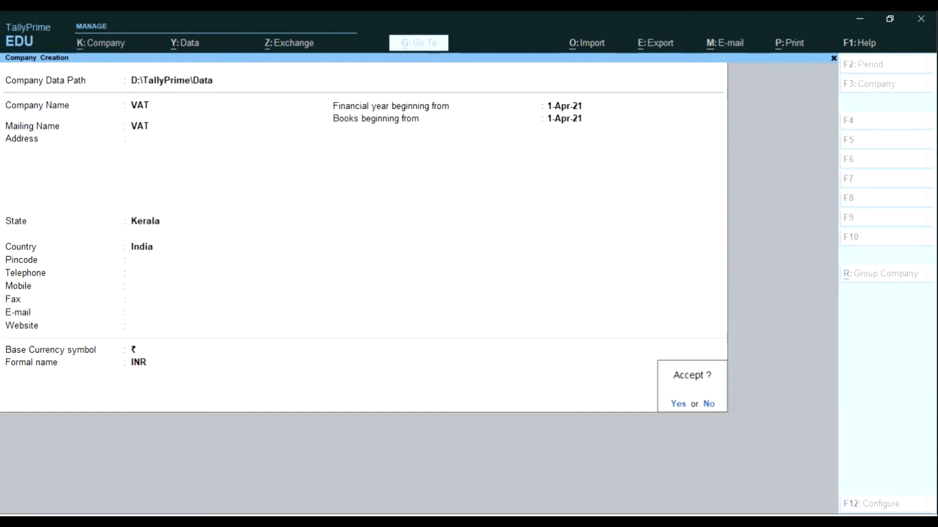
pyautogui.press('Return')
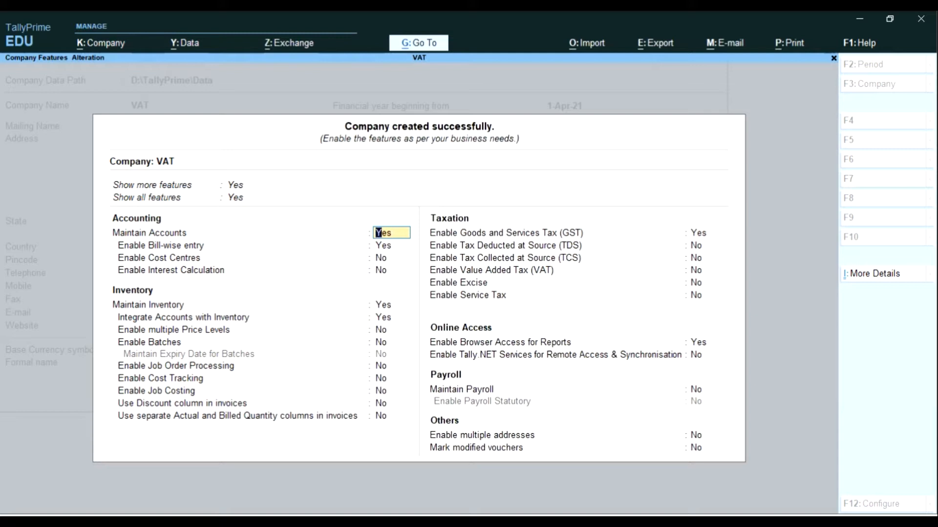
# Keep the default accounting features and set Maintain Inventory to No for the company
pyautogui.press('Return')
pyautogui.press('Return')
pyautogui.press('Return')
pyautogui.press('Return')
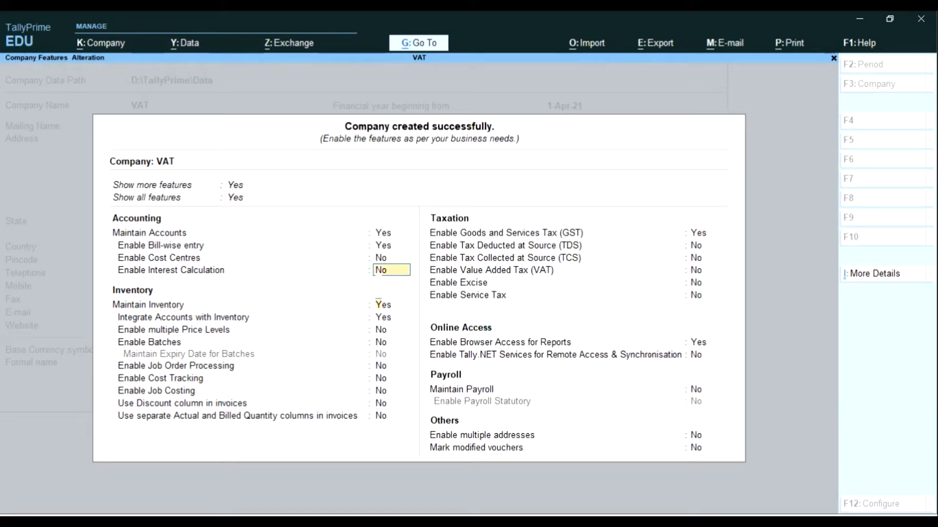
pyautogui.write('n')
pyautogui.press('Return')
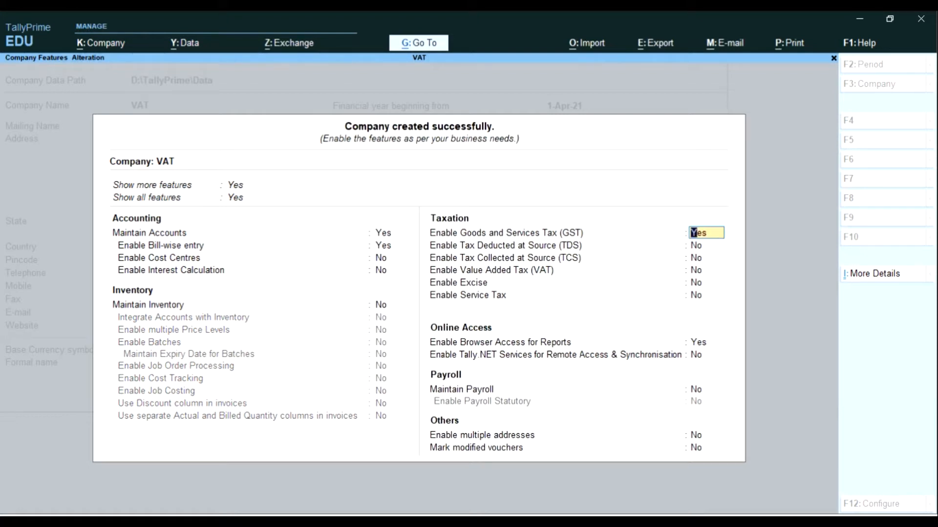
# Disable Goods and Services Tax (GST) and enable Value Added Tax (VAT) in the company's taxation features
pyautogui.write('n')
pyautogui.press('Return')
pyautogui.press('Return')
pyautogui.press('Return')
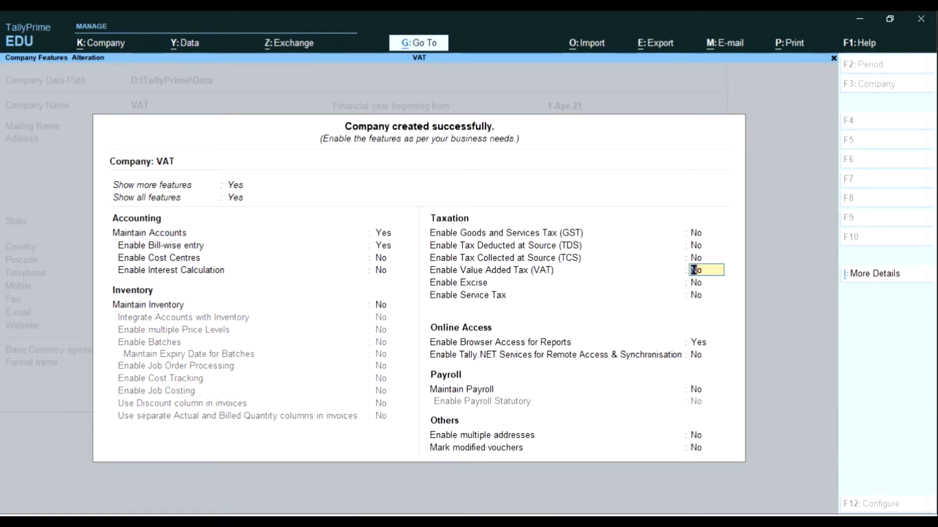
pyautogui.write('y')
pyautogui.press('Return')
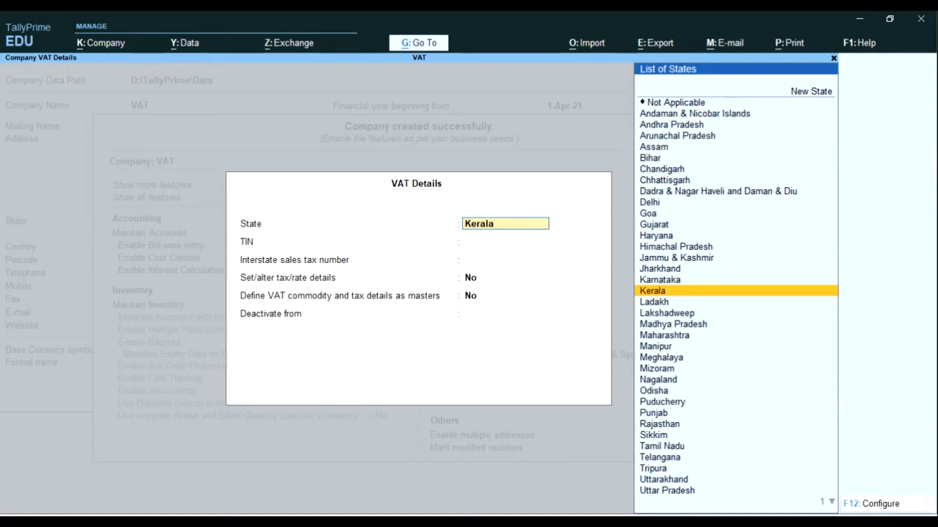
# Complete the company's VAT details with Kerala as the state, the tax numbers blank and the remaining options at No
pyautogui.press('Return')
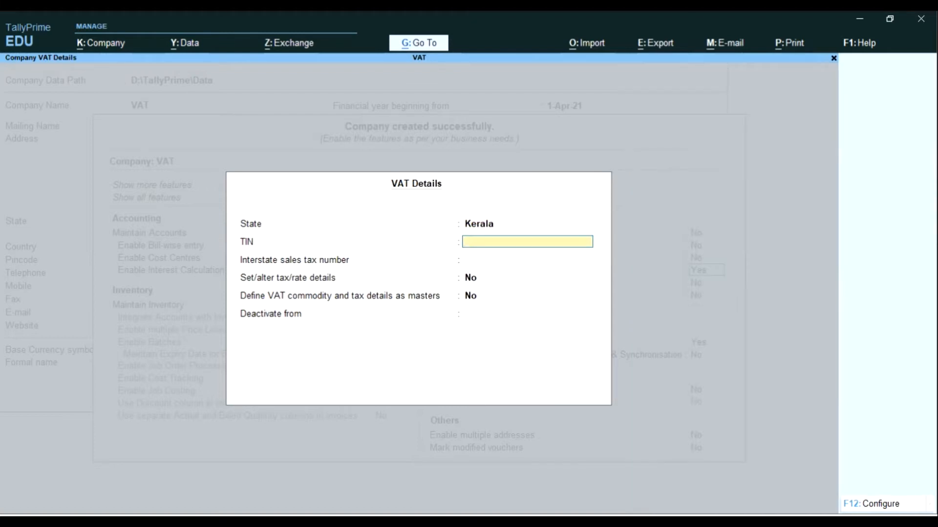
pyautogui.press('Return')
pyautogui.press('Return')
pyautogui.press('Return')
pyautogui.press('Return')
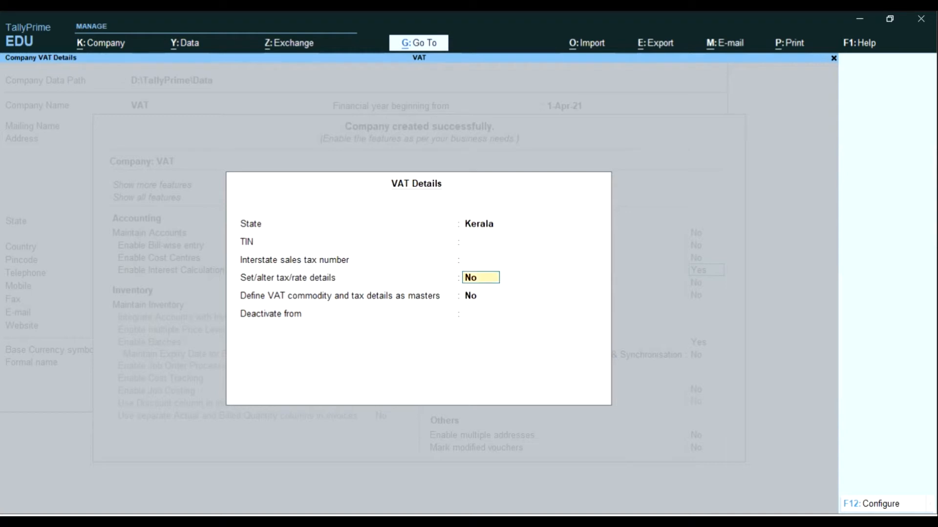
pyautogui.press('Return')
pyautogui.press('Return')
pyautogui.press('Return')
# Keep the defaults for the remaining company features and save the feature settings
pyautogui.press('Return')
pyautogui.press('Return')
pyautogui.press('Return')
pyautogui.press('Return')
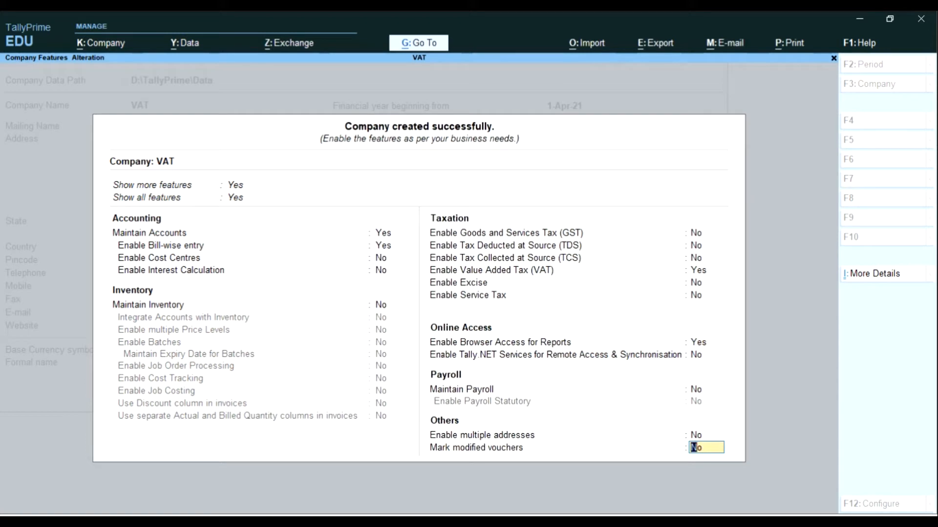
pyautogui.press('Return')
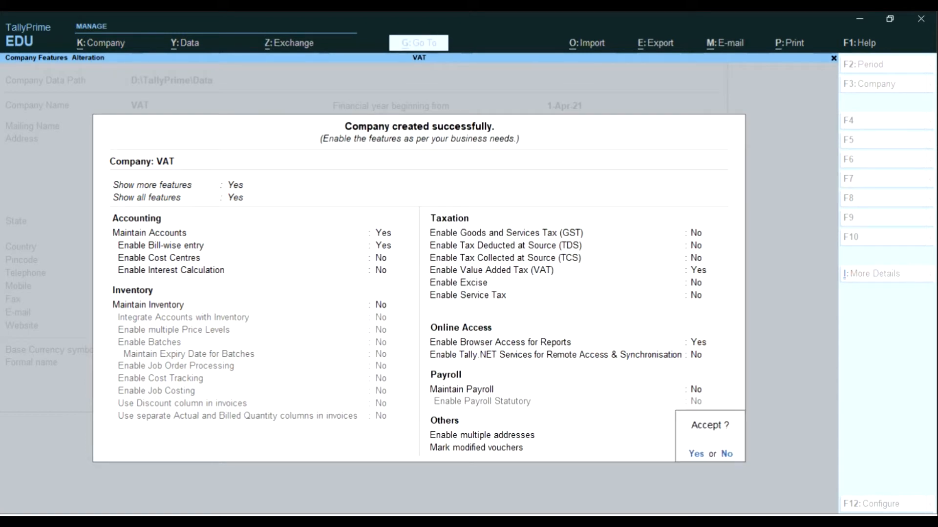
pyautogui.press('Return')
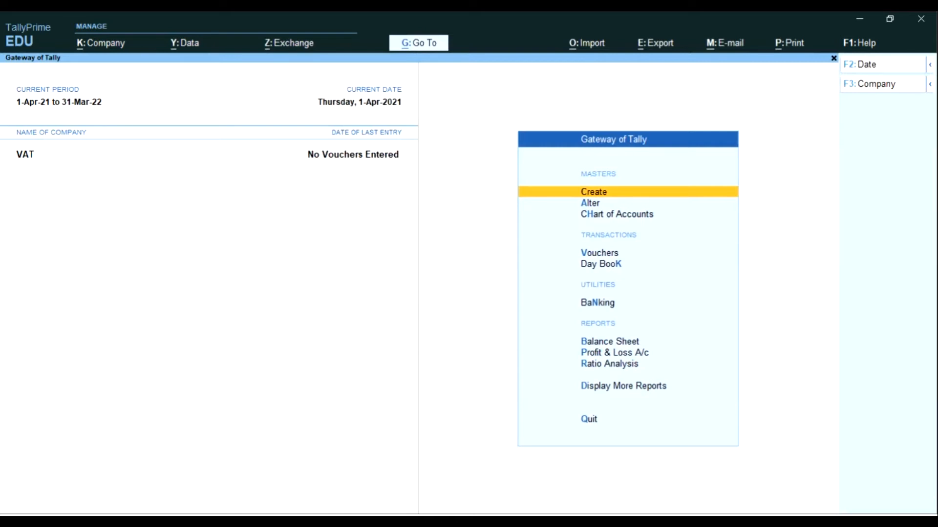
# Start a new ledger named Purchase@5% and place it under Purchase Accounts
pyautogui.press('Down')
pyautogui.press('Up')
pyautogui.press('Return')
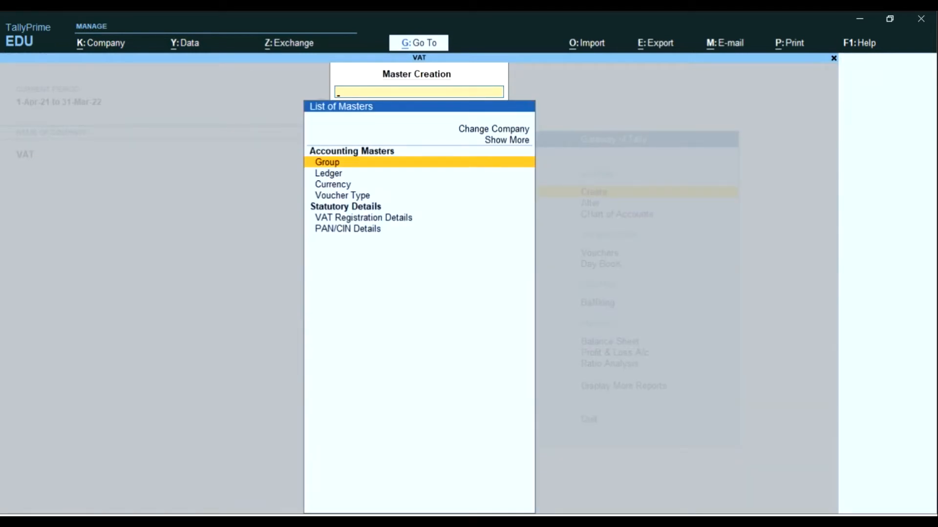
pyautogui.press('Down')
pyautogui.press('Return')
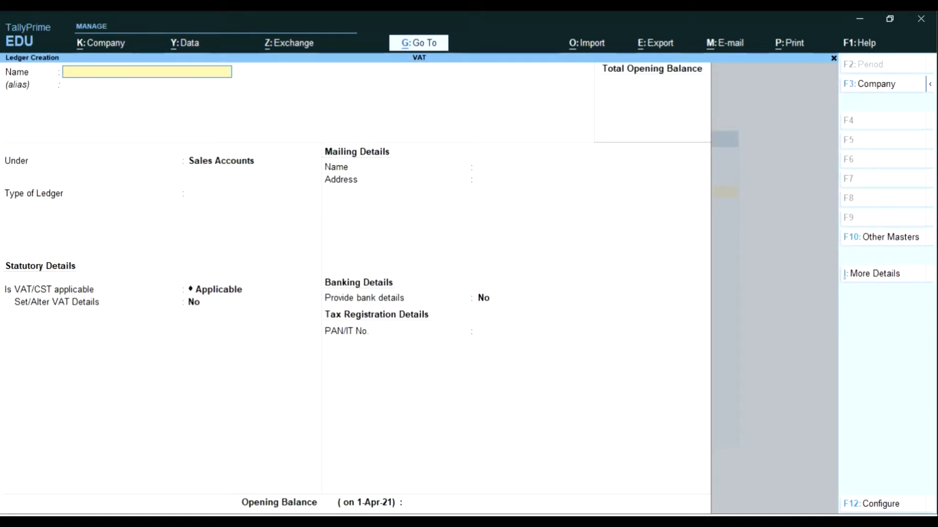
pyautogui.write('Purchase@5%')
pyautogui.press('Return')
pyautogui.write('P')
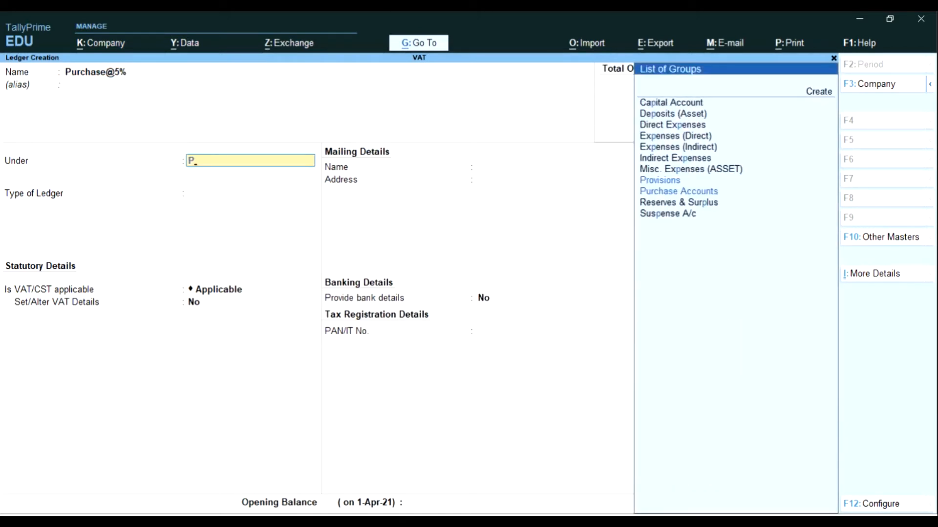
pyautogui.press('Down')
pyautogui.press('Return')
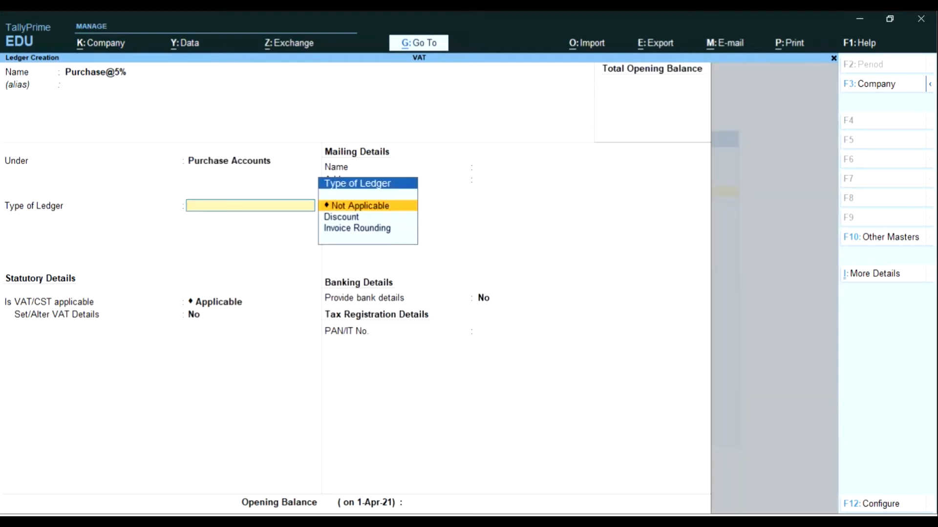
# Set the ledger type to Not Applicable, keep VAT/CST as Applicable, and set Set/Alter VAT Details to Yes
pyautogui.press('Return')
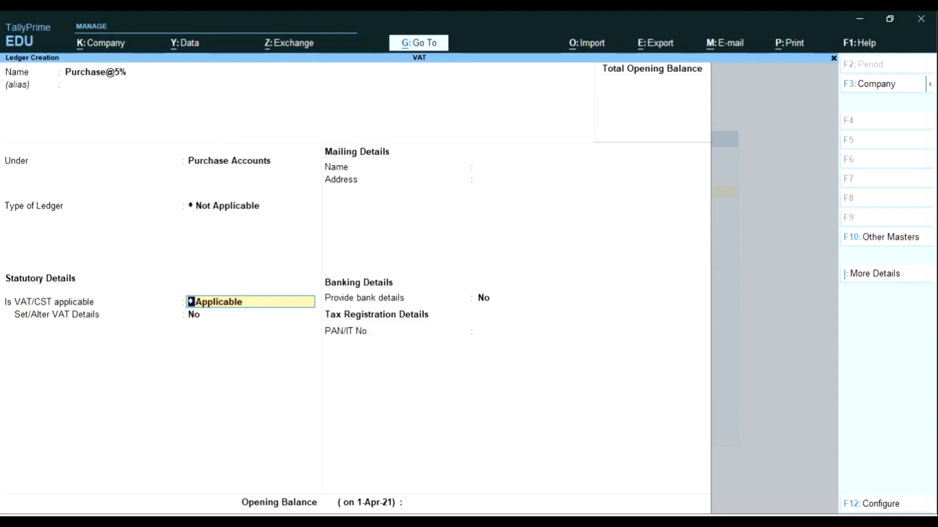
pyautogui.press('Return')
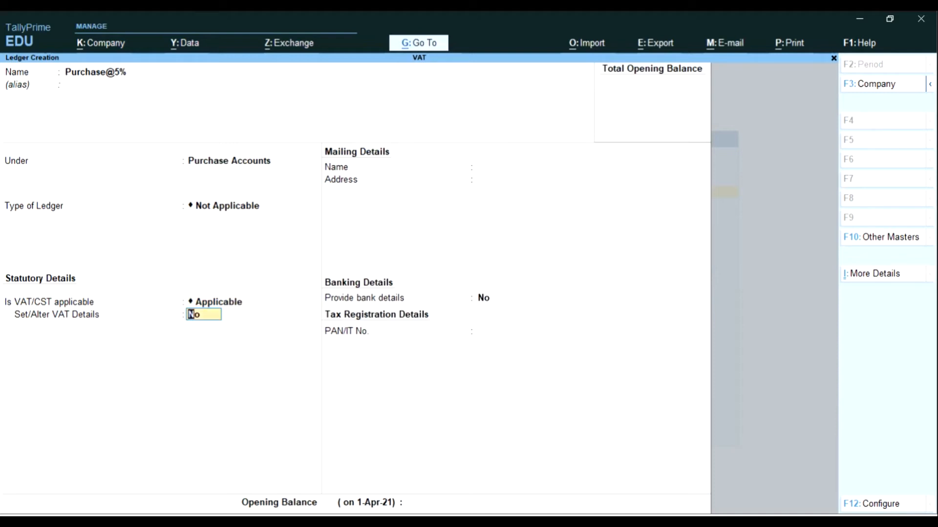
pyautogui.write('y')
pyautogui.press('Return')
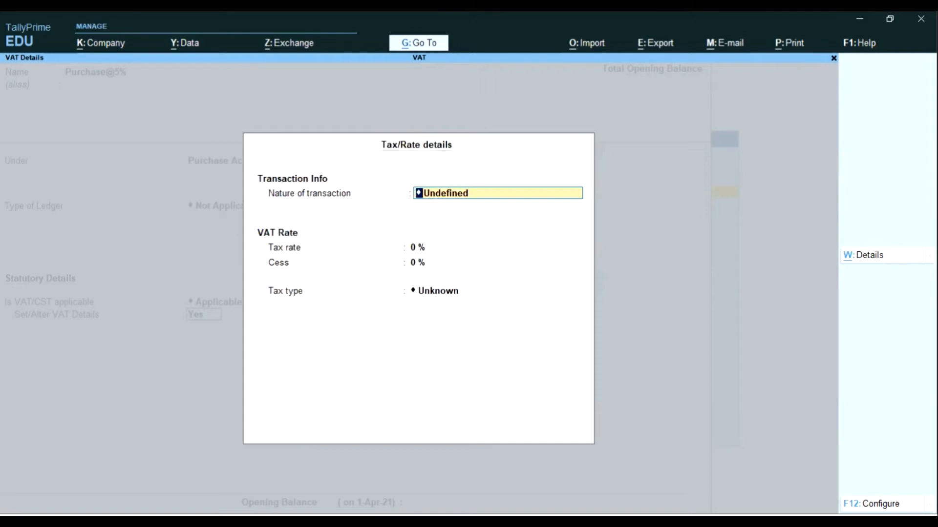
# Set the nature of transaction in the purchase ledger's tax details to Purchase Taxable
pyautogui.press('space')
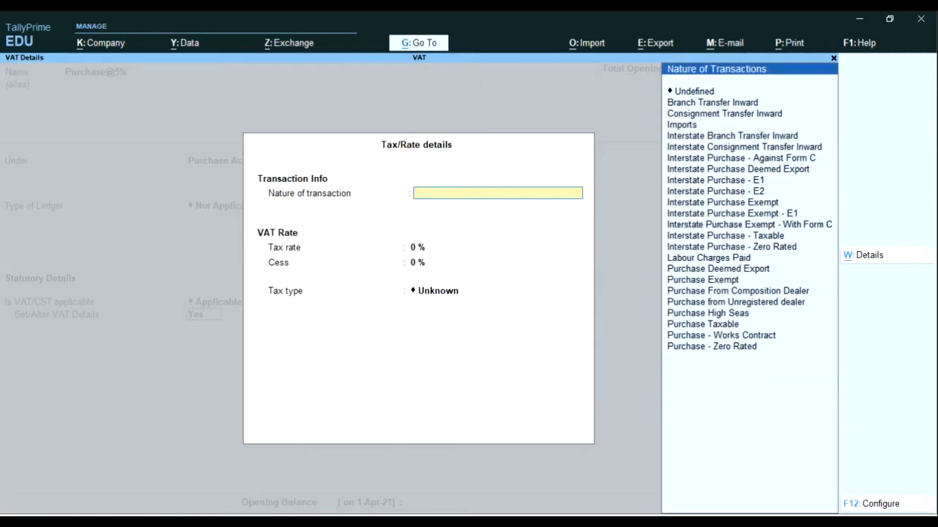
pyautogui.press('Down')
pyautogui.press('Down')
pyautogui.press('Down')
pyautogui.press('Down')
pyautogui.press('Down')
pyautogui.press('Down')
pyautogui.press('Down')
pyautogui.press('Down')
pyautogui.press('Down')
pyautogui.press('Down')
pyautogui.press('Down')
pyautogui.press('Down')
pyautogui.press('Down')
pyautogui.press('Down')
pyautogui.press('Down')
pyautogui.press('Up')
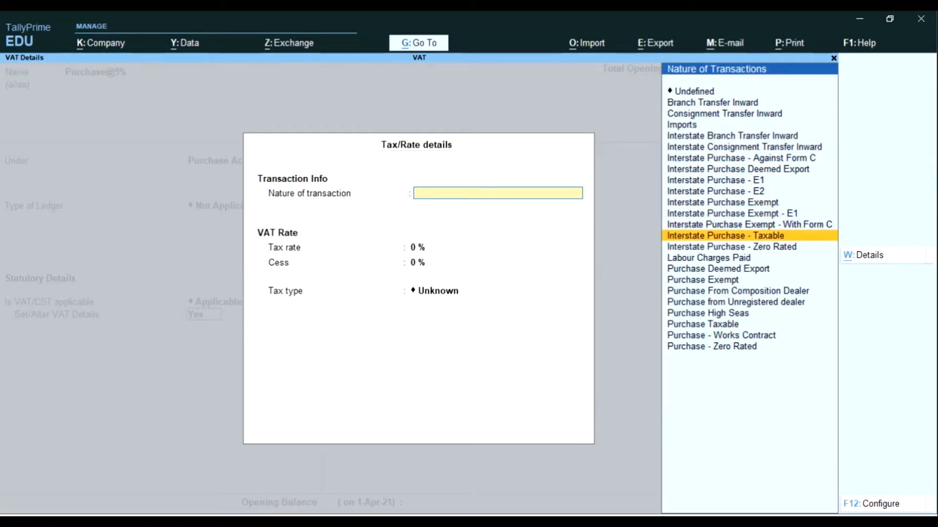
pyautogui.press('Down')
pyautogui.press('Down')
pyautogui.press('Down')
pyautogui.press('Down')
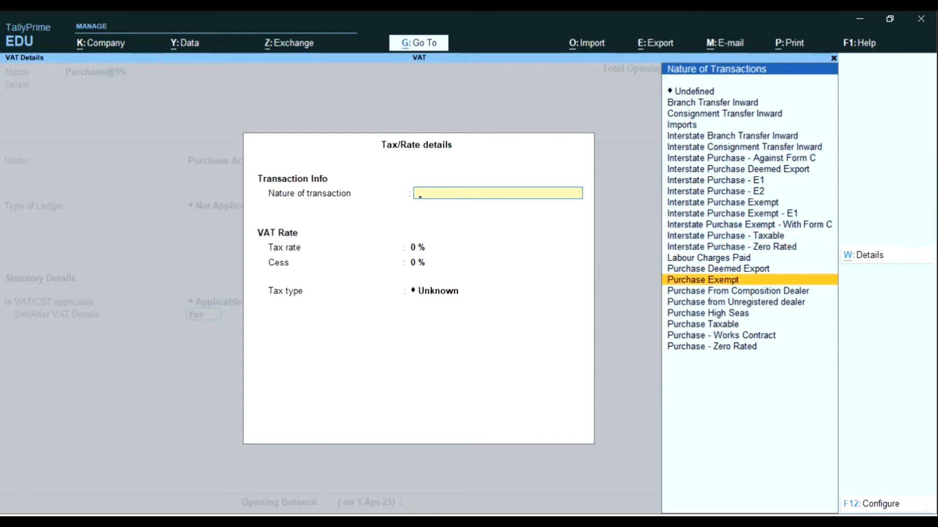
pyautogui.press('Down')
pyautogui.press('Down')
pyautogui.press('Down')
pyautogui.press('Down')
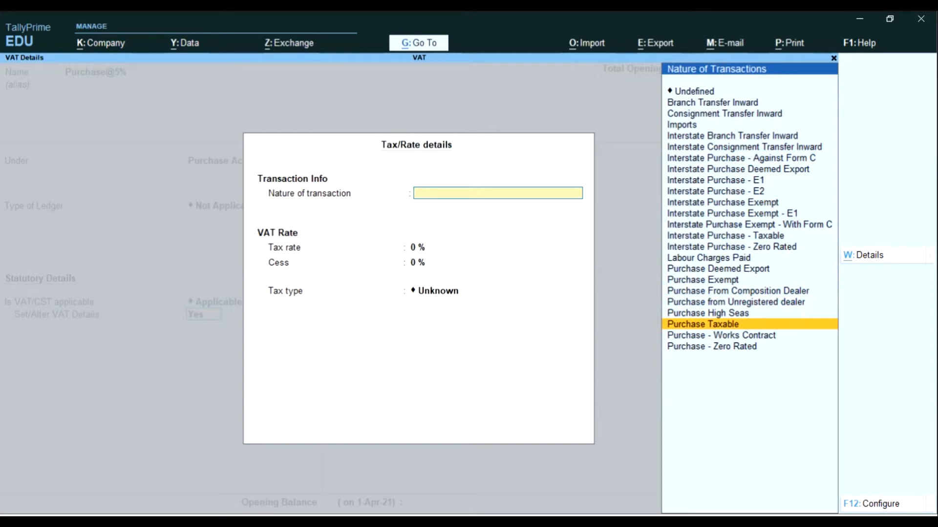
pyautogui.press('Return')
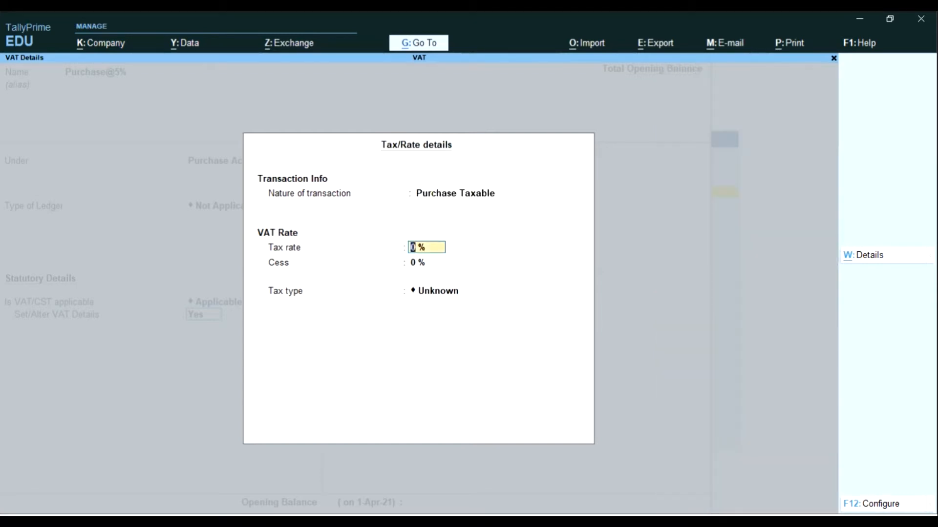
# Set the purchase ledger's VAT rate to 5% and save the ledger without bank details or an opening balance
pyautogui.write('5')
pyautogui.press('Return')
pyautogui.press('Return')
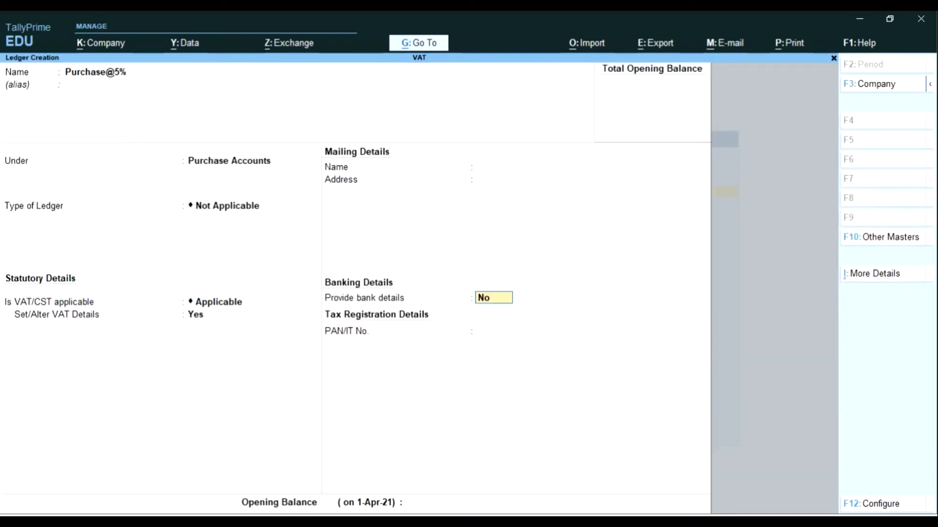
pyautogui.press('Return')
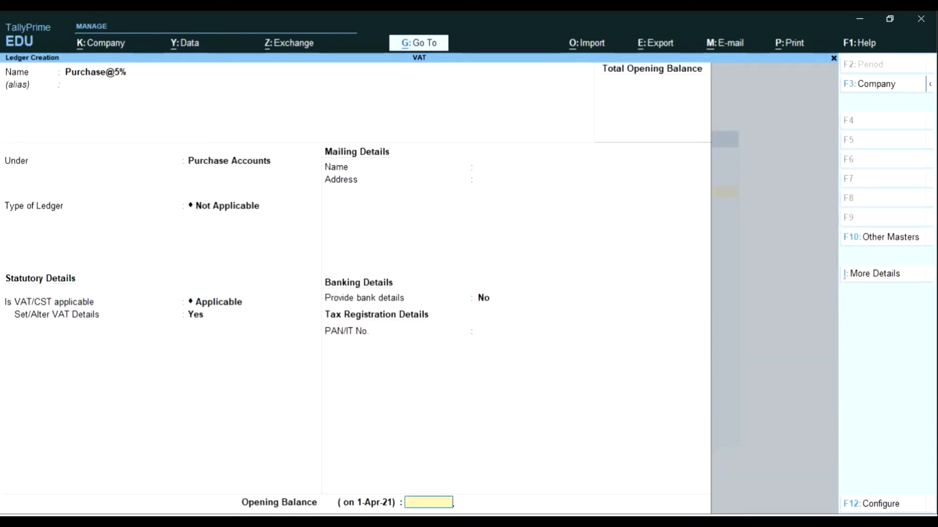
pyautogui.press('Return')
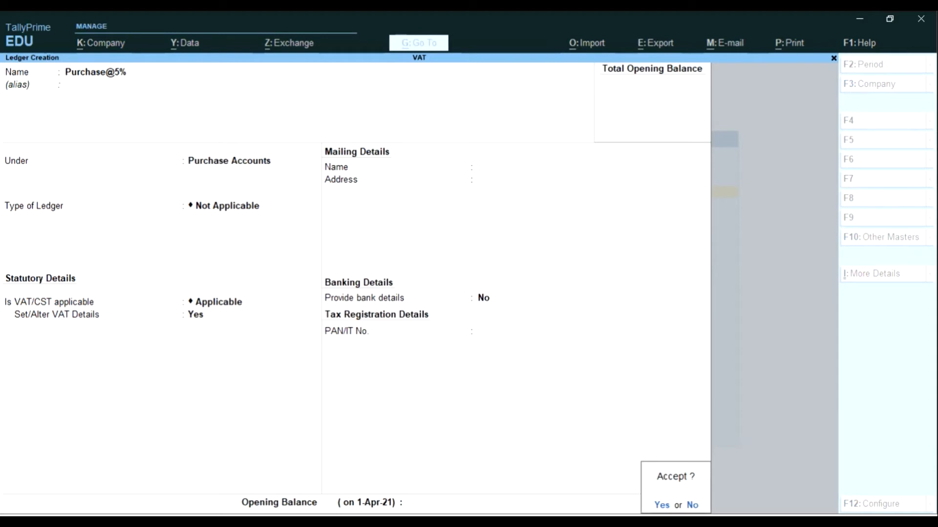
pyautogui.press('Return')
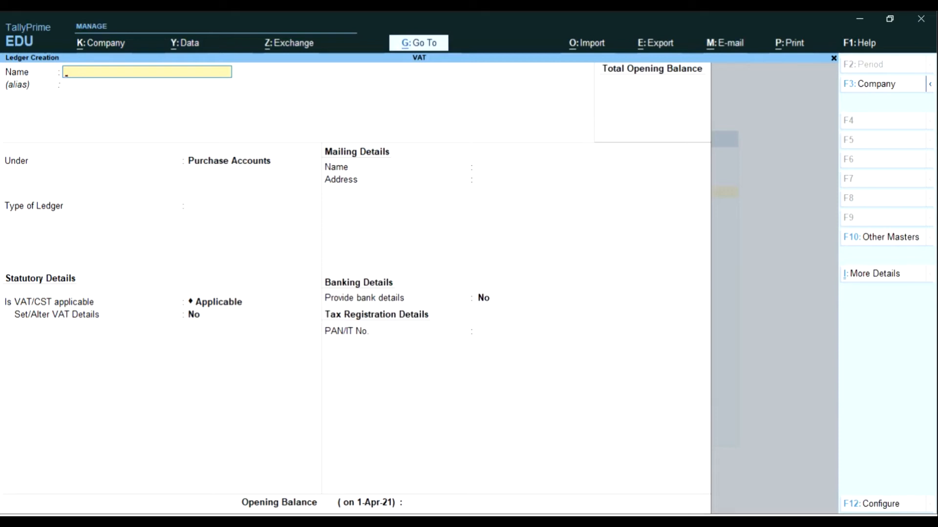
# Name the next ledger INPUT VAT@5% and place it under Duties & Taxes
pyautogui.write('INPUT VAT@5%')
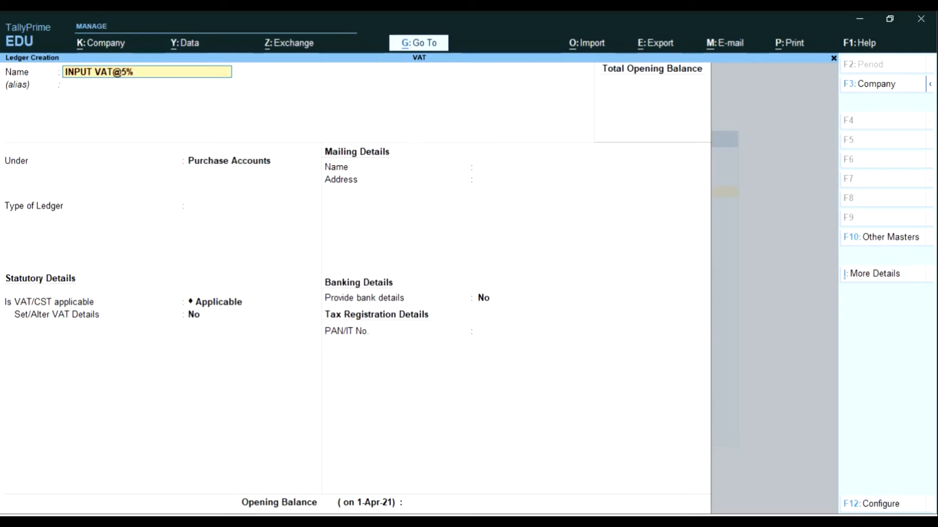
pyautogui.press('Return')
pyautogui.press('Return')
pyautogui.write('D')
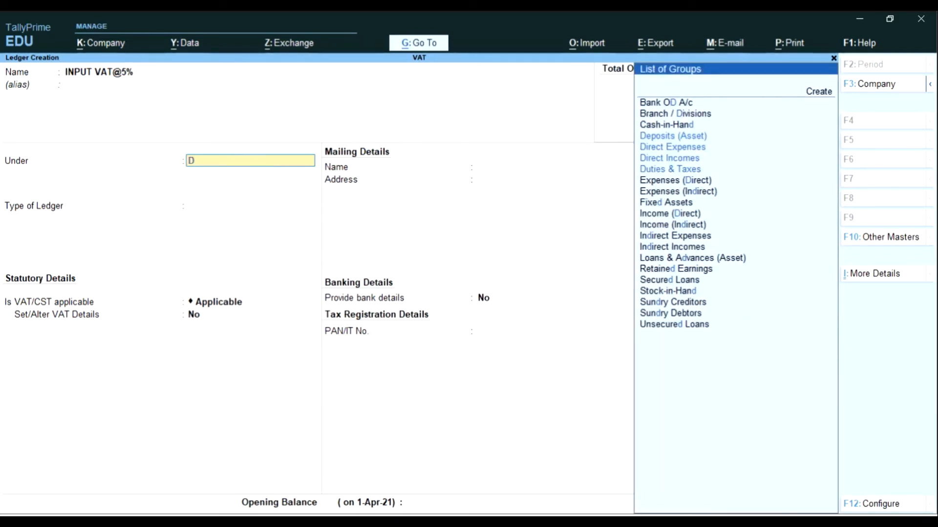
pyautogui.write('uties & Taxes')
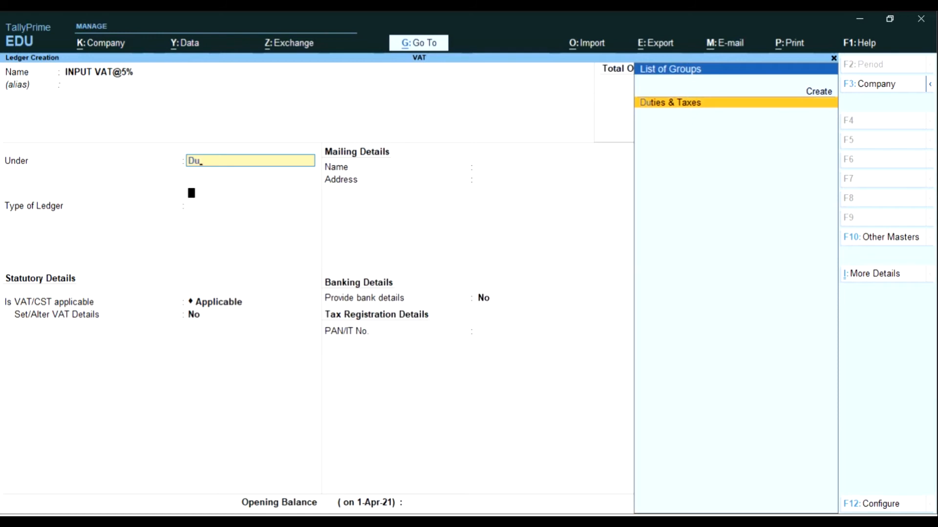
pyautogui.press('Return')
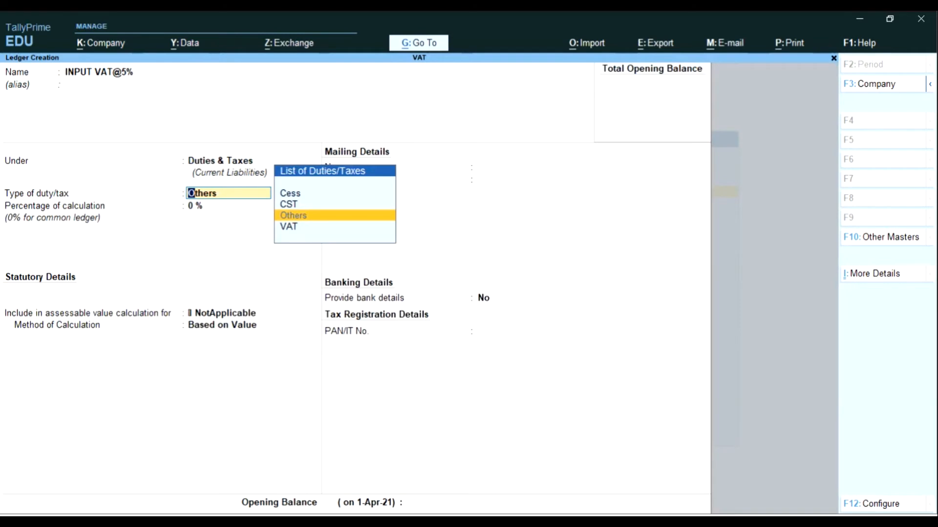
# Set the input tax ledger's type of duty/tax to VAT and its percentage of calculation to 5%
pyautogui.press('Down')
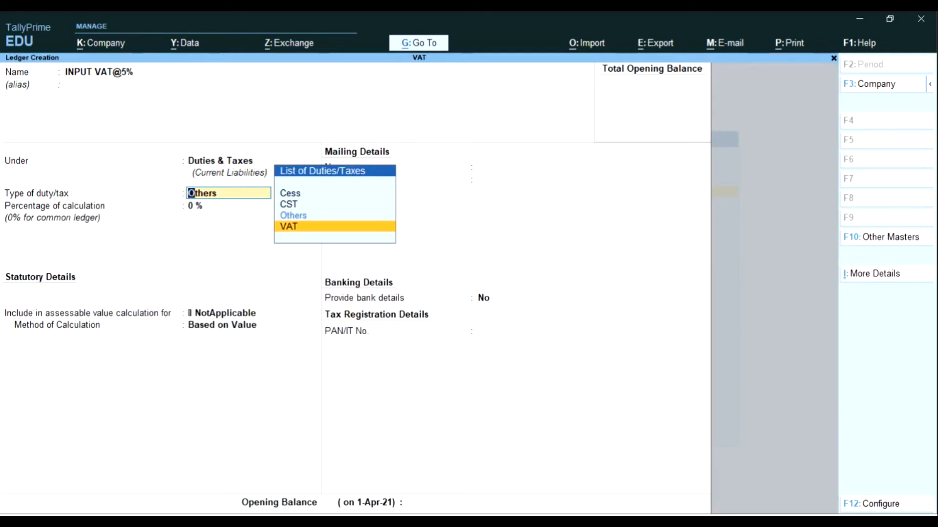
pyautogui.press('Return')
pyautogui.write('5')
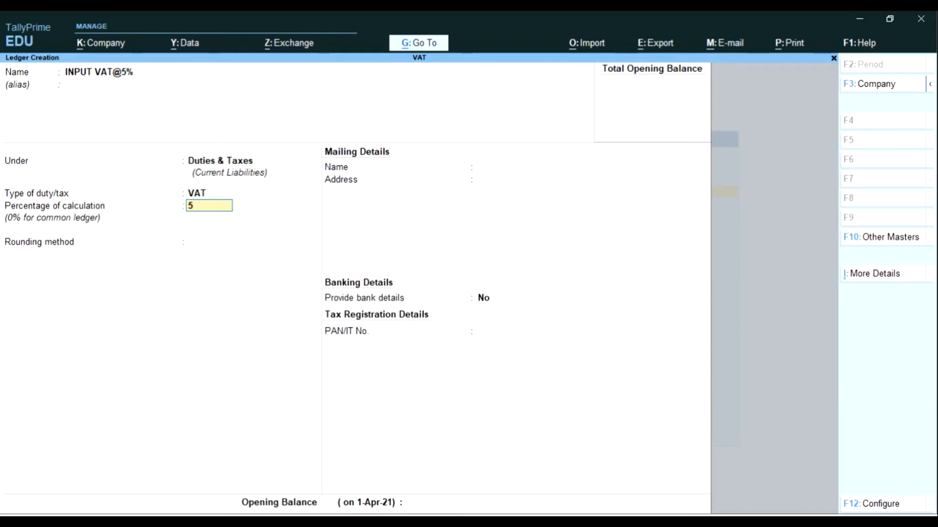
pyautogui.press('Return')
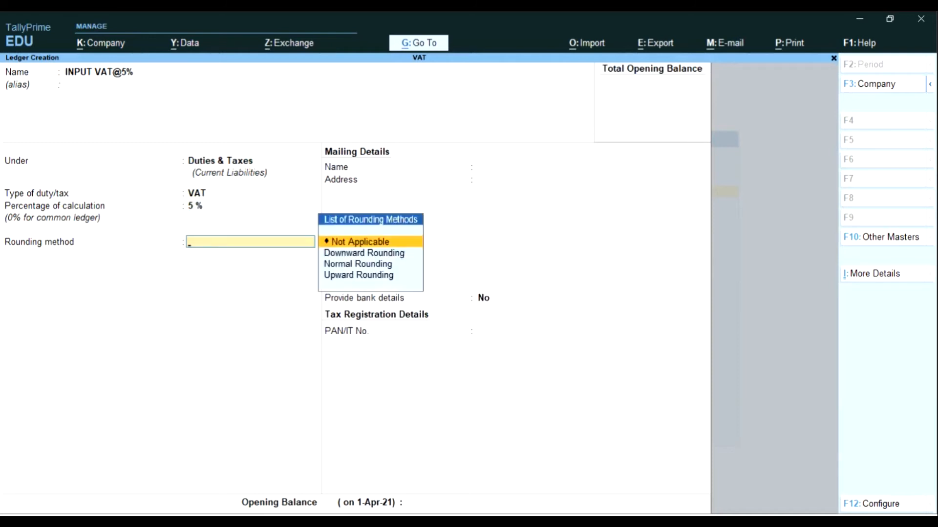
# Set the input tax ledger's rounding method to Not Applicable and save it without an opening balance
pyautogui.press('Return')
pyautogui.press('Return')
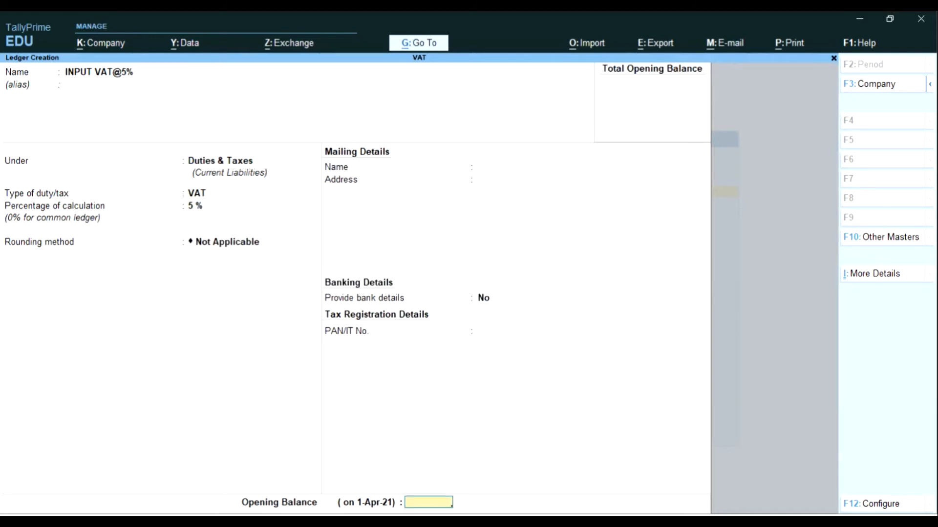
pyautogui.press('Return')
pyautogui.press('Return')
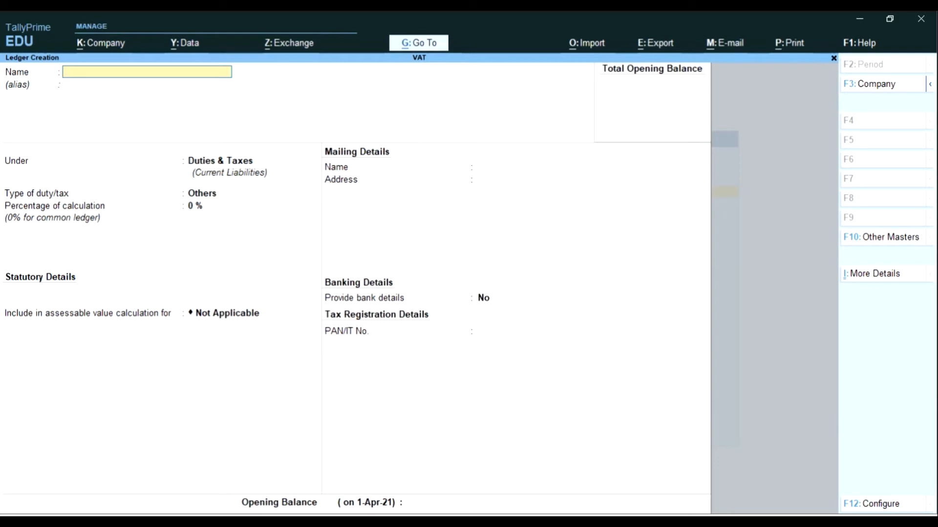
# Name the next ledger Sales@5% and place it under Sales Accounts with the ledger type Not Applicable
pyautogui.write('Sales@5%')
pyautogui.press('Return')
pyautogui.press('Return')
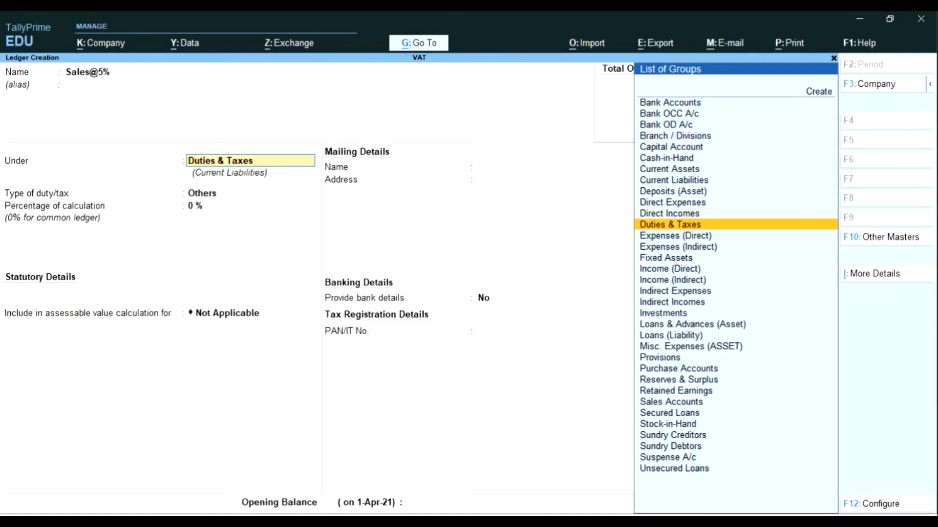
pyautogui.write('Sa')
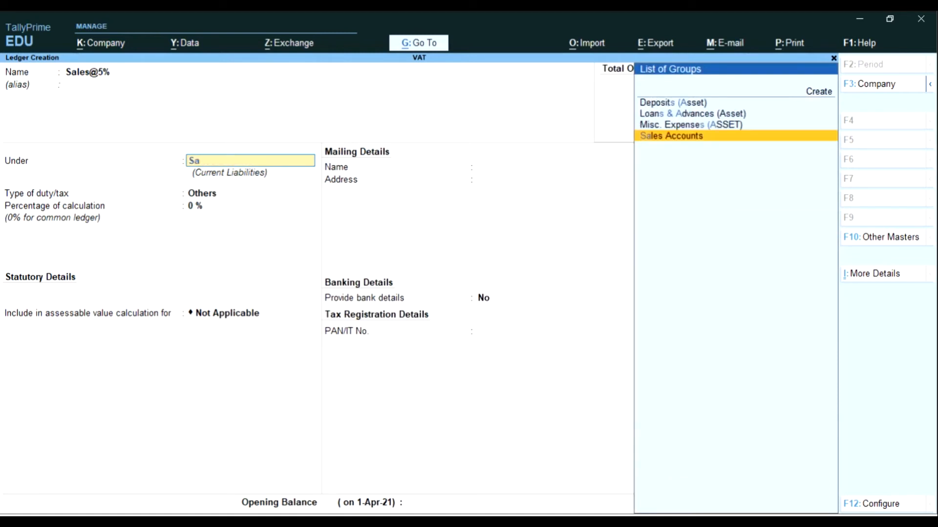
pyautogui.press('Return')
pyautogui.press('Return')
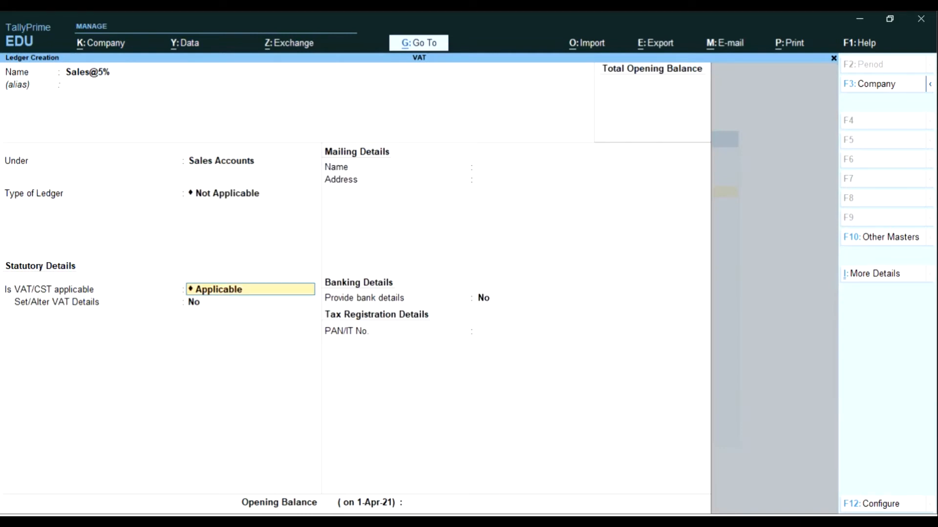
# Enable VAT details for the sales ledger and set its nature of transaction to Sales Taxable
pyautogui.press('Return')
pyautogui.write('y')
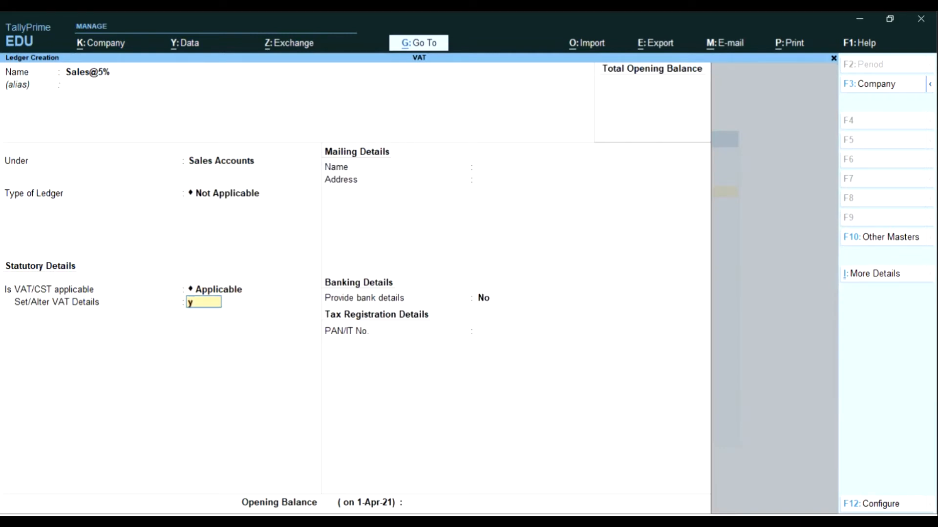
pyautogui.press('Return')
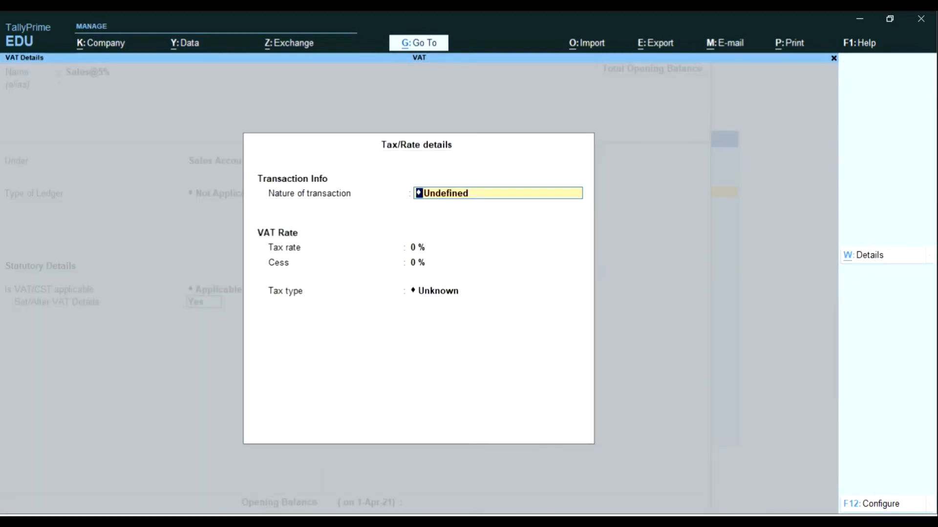
pyautogui.press('Down')
pyautogui.press('Down')
pyautogui.press('Down')
pyautogui.press('Down')
pyautogui.press('Down')
pyautogui.press('Down')
pyautogui.press('Down')
pyautogui.press('Down')
pyautogui.press('Down')
pyautogui.press('Down')
pyautogui.press('Down')
pyautogui.press('Down')
pyautogui.press('Down')
pyautogui.press('Down')
pyautogui.press('Down')
pyautogui.press('Down')
pyautogui.press('Down')
pyautogui.press('Down')
pyautogui.press('Down')
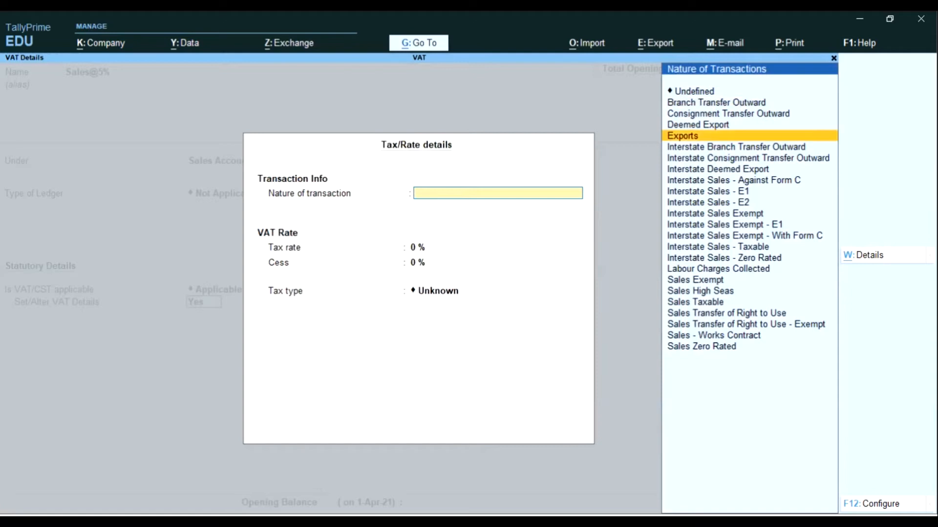
pyautogui.press('Return')
# Set the sales ledger's VAT rate to 5% and save the ledger without an opening balance
pyautogui.write('5')
pyautogui.press('Return')
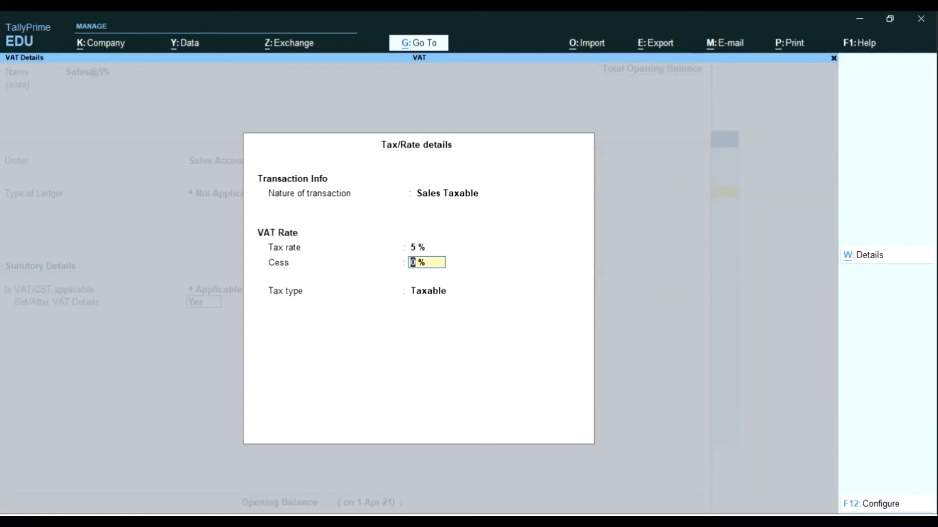
pyautogui.press('Return')
pyautogui.press('Return')
pyautogui.press('Return')
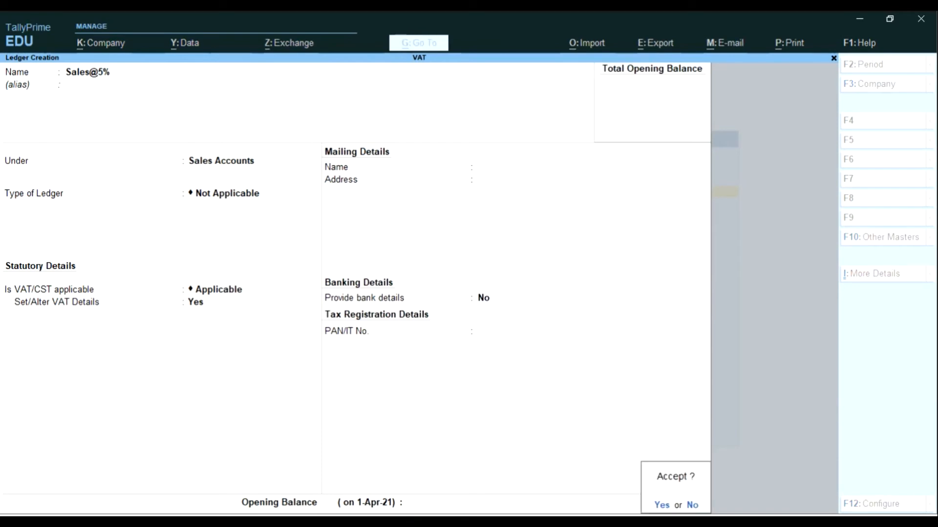
pyautogui.press('Return')
# Name the next ledger OUTPUT VAT@5% and place it under Duties & Taxes
pyautogui.write('O')
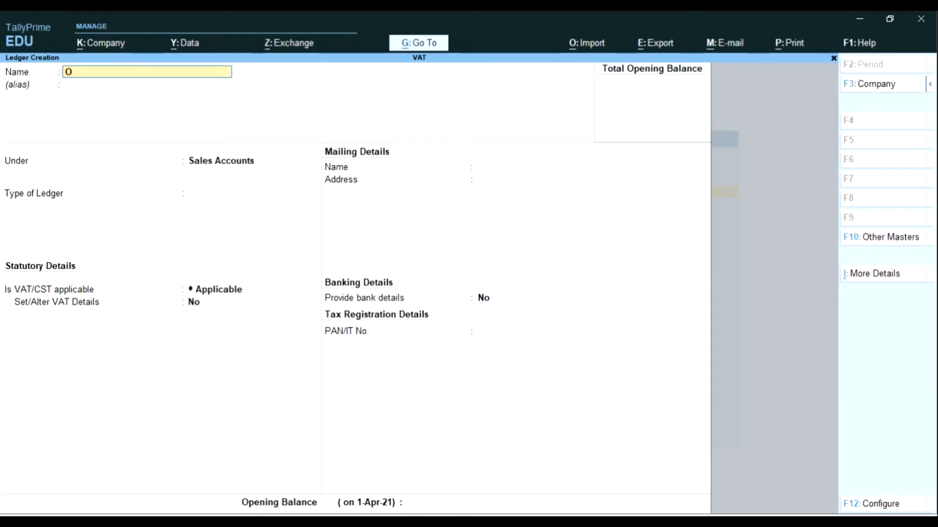
pyautogui.write('utPU')
pyautogui.press('BackSpace')
pyautogui.press('BackSpace')
pyautogui.press('BackSpace')
pyautogui.press('BackSpace')
pyautogui.write('UTPUT VAT@5%')
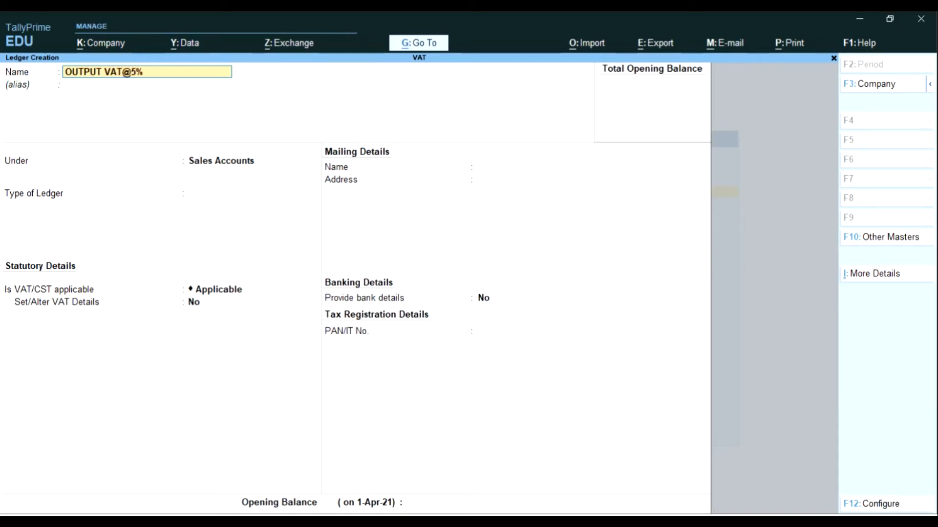
pyautogui.press('Return')
pyautogui.press('Return')
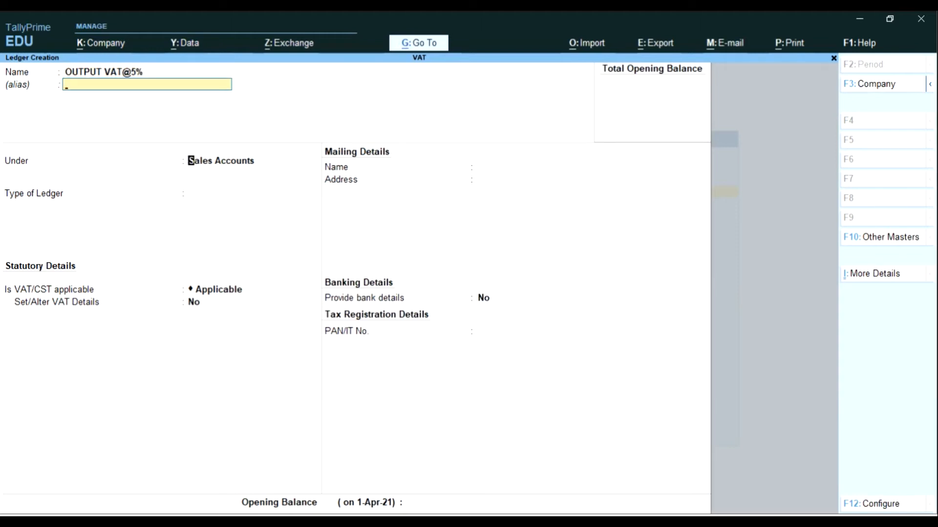
pyautogui.write('Duties & Taxes')
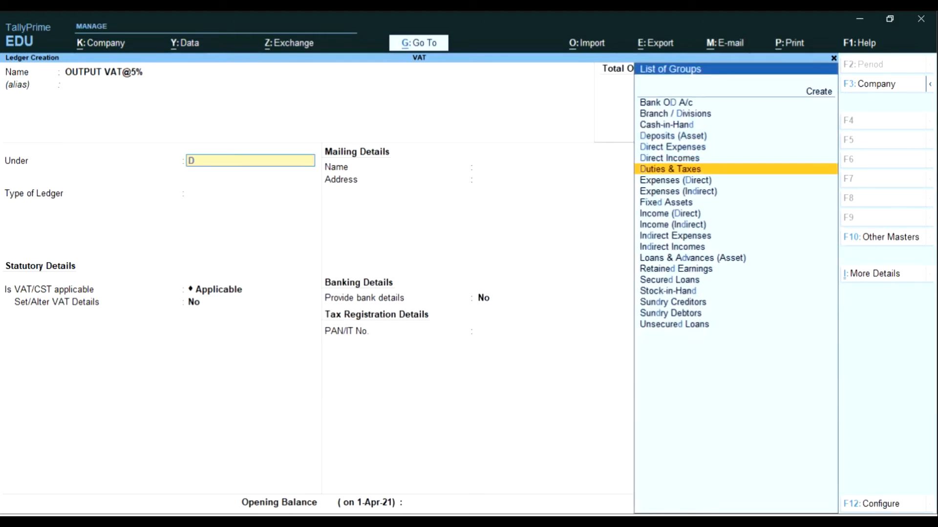
pyautogui.press('Return')
# Set the output tax ledger's duty type to VAT at 5% with rounding Not Applicable, and save the ledger
pyautogui.press('Down')
pyautogui.press('Return')
pyautogui.write('5')
pyautogui.press('Return')
pyautogui.press('Return')
pyautogui.press('Return')
pyautogui.press('Return')
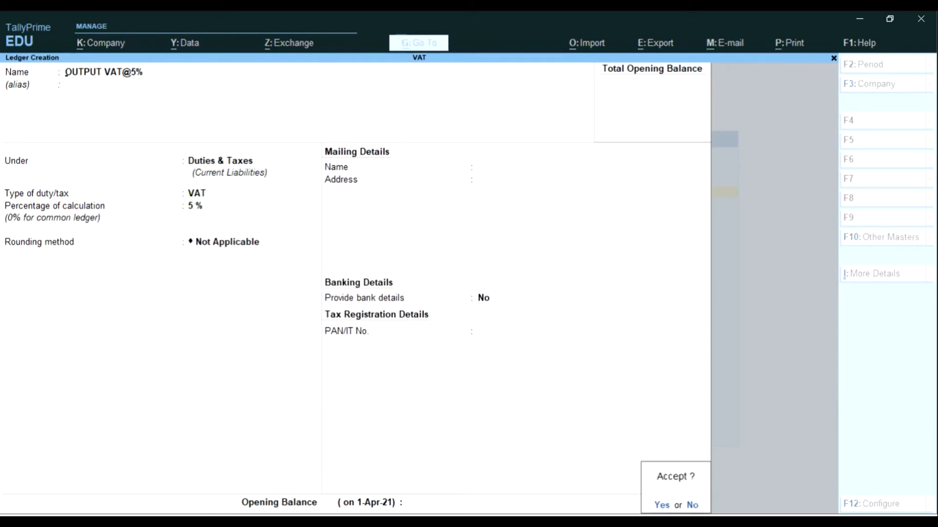
pyautogui.press('Return')
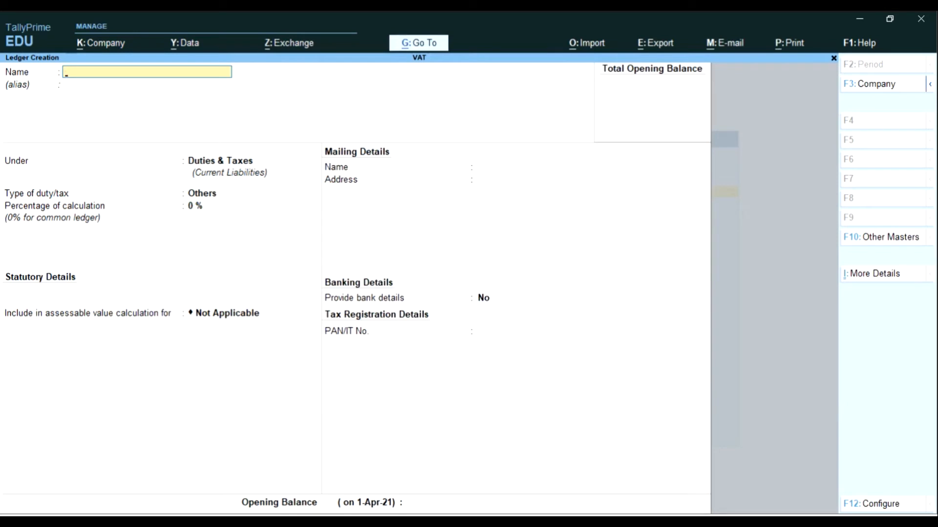
# Leave ledger creation and open a new receipt voucher
pyautogui.press('Escape')
pyautogui.press('Return')
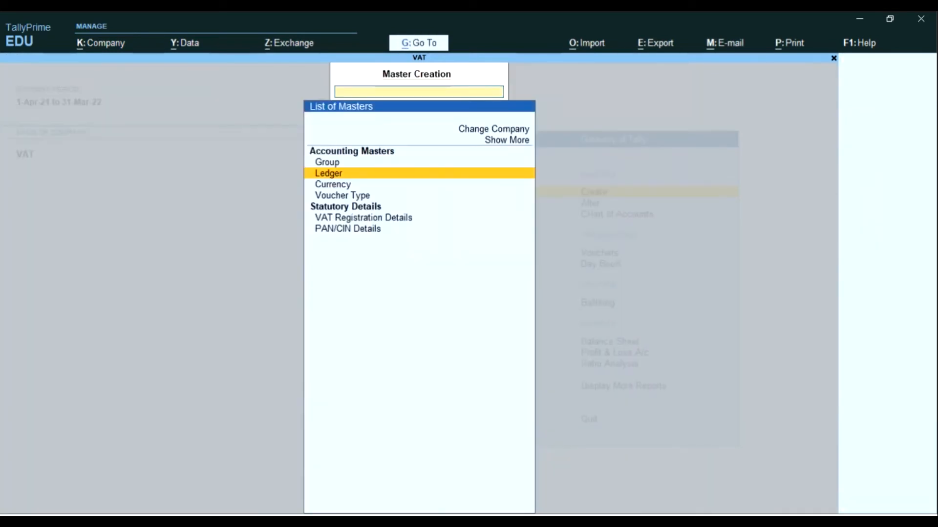
pyautogui.press('Escape')
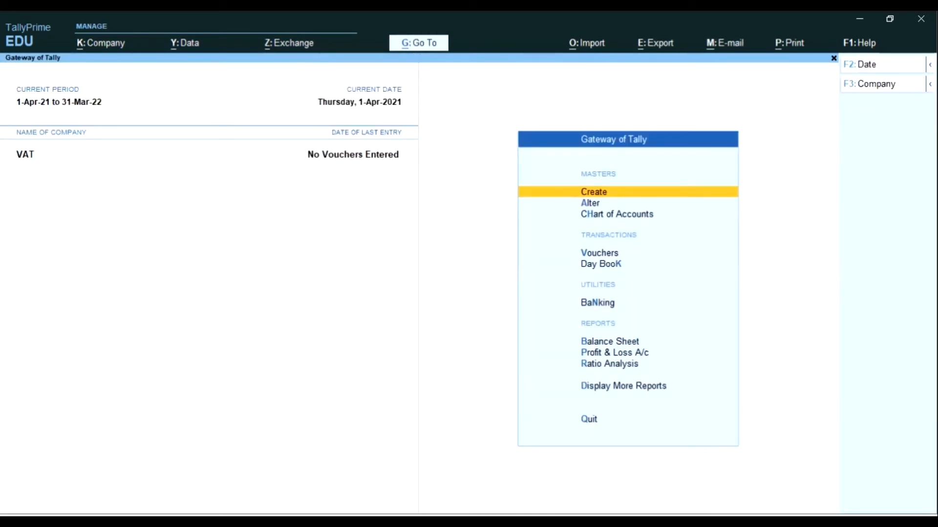
pyautogui.press('Down')
pyautogui.press('Down')
pyautogui.press('Down')
pyautogui.press('Return')
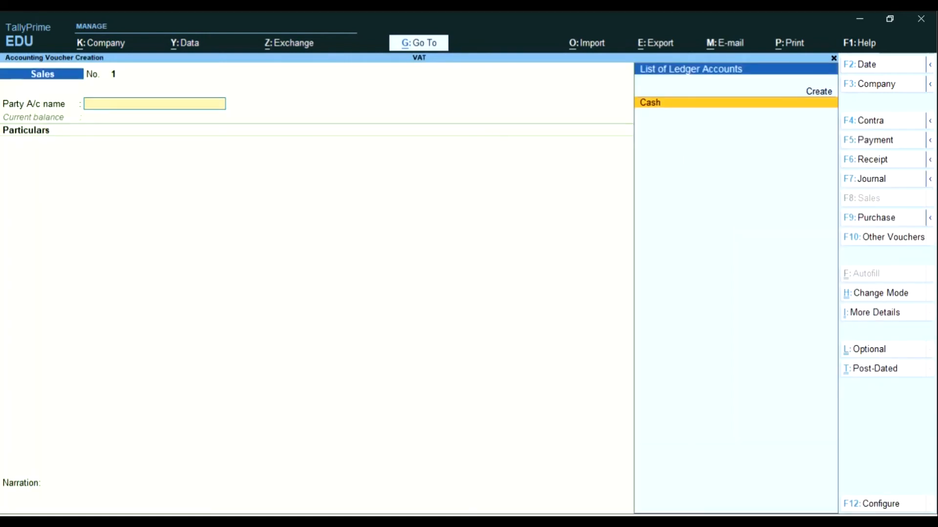
pyautogui.press('F6')
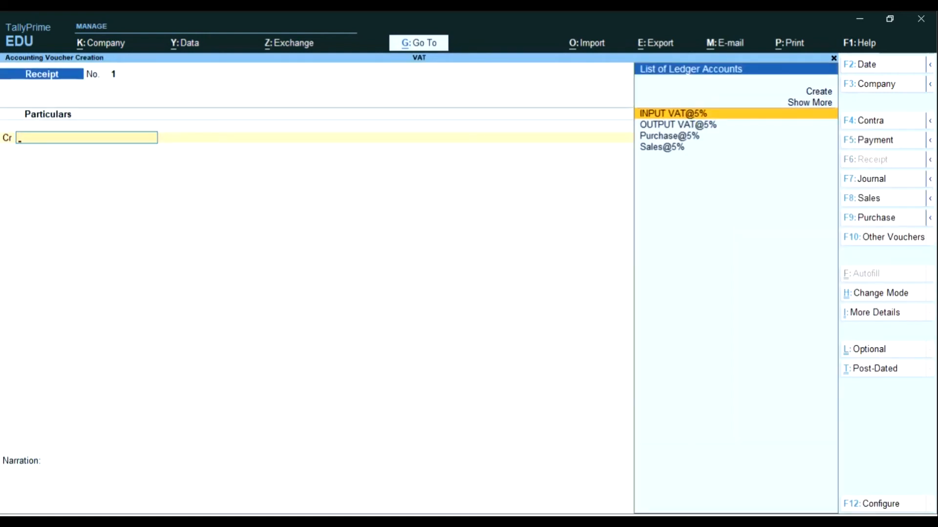
# Create a ledger named CAPITAL under Capital Account from within the receipt voucher and save it
pyautogui.hotkey('alt', 'c')
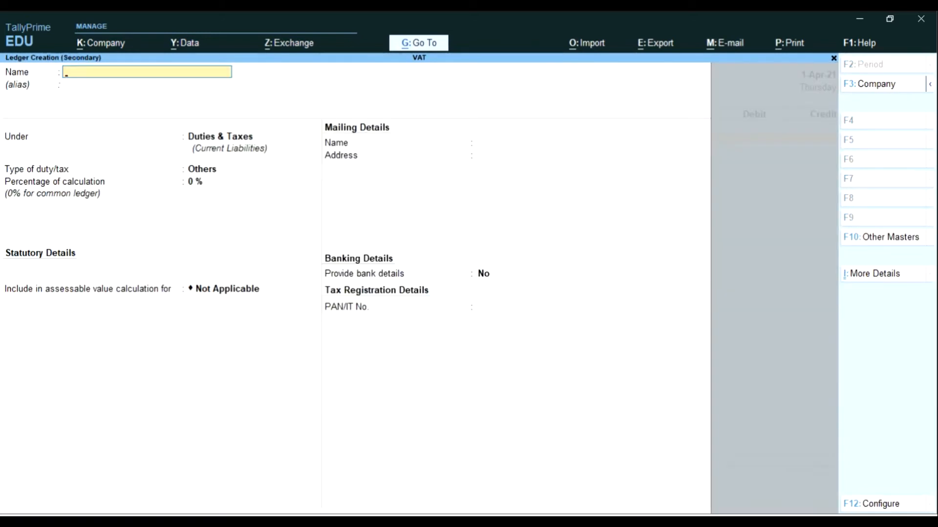
pyautogui.write('CAPITAL')
pyautogui.press('Return')
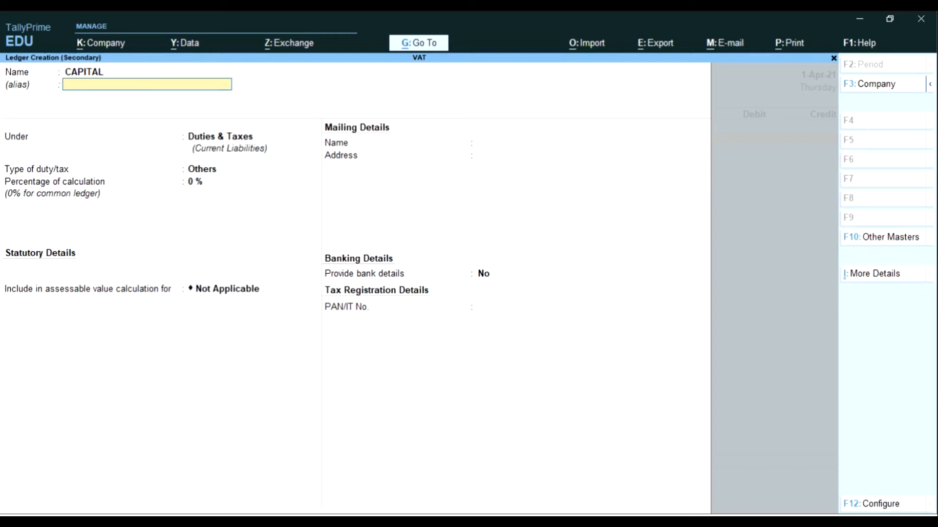
pyautogui.press('Return')
pyautogui.write('Ca')
pyautogui.press('Down')
pyautogui.press('Down')
pyautogui.press('Up')
pyautogui.press('Return')
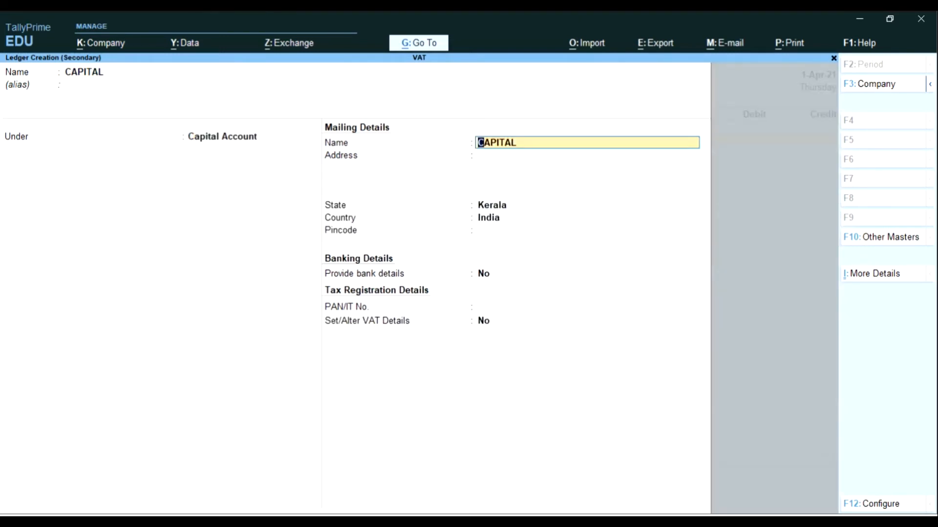
pyautogui.press('ctrl')
pyautogui.hotkey('ctrl', 'a')
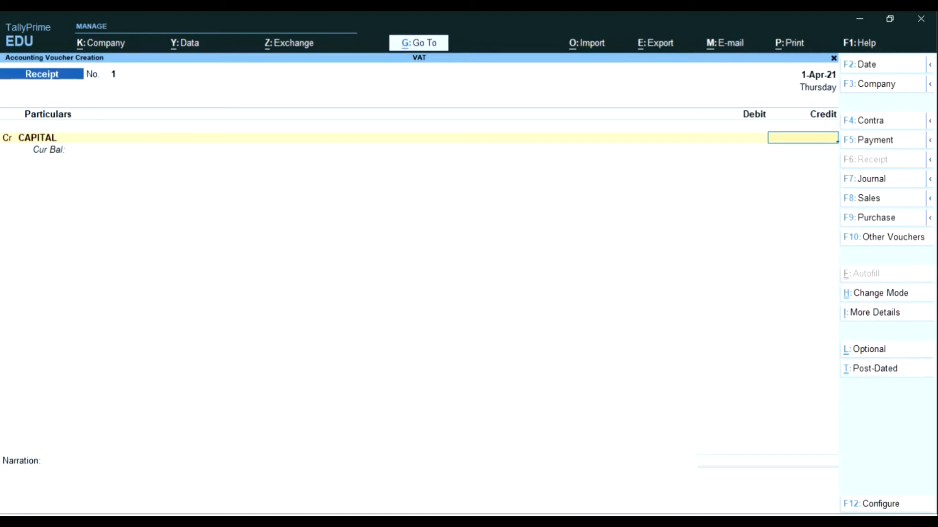
# Credit the CAPITAL ledger with 100000 and debit Cash for the same amount in the receipt voucher
pyautogui.write('100000')
pyautogui.press('Return')
pyautogui.press('Return')
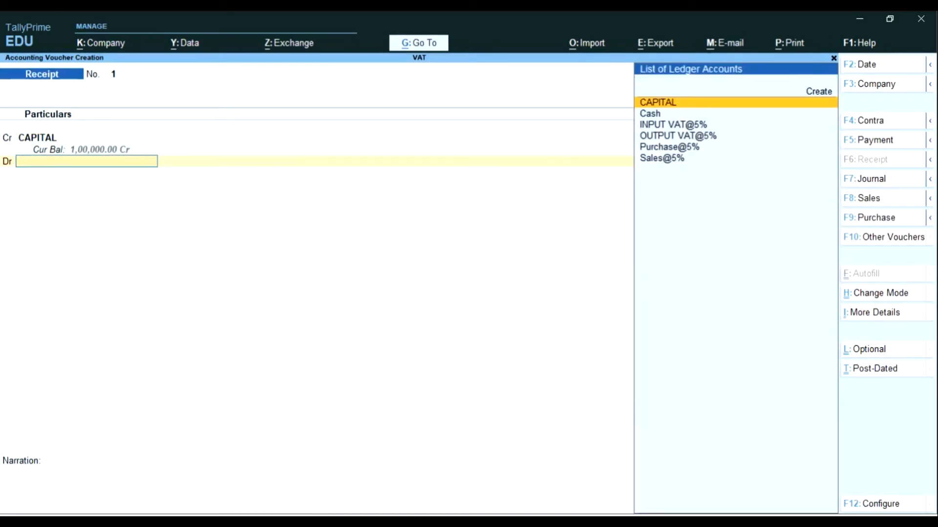
pyautogui.write('Cash')
pyautogui.press('Return')
pyautogui.press('Return')
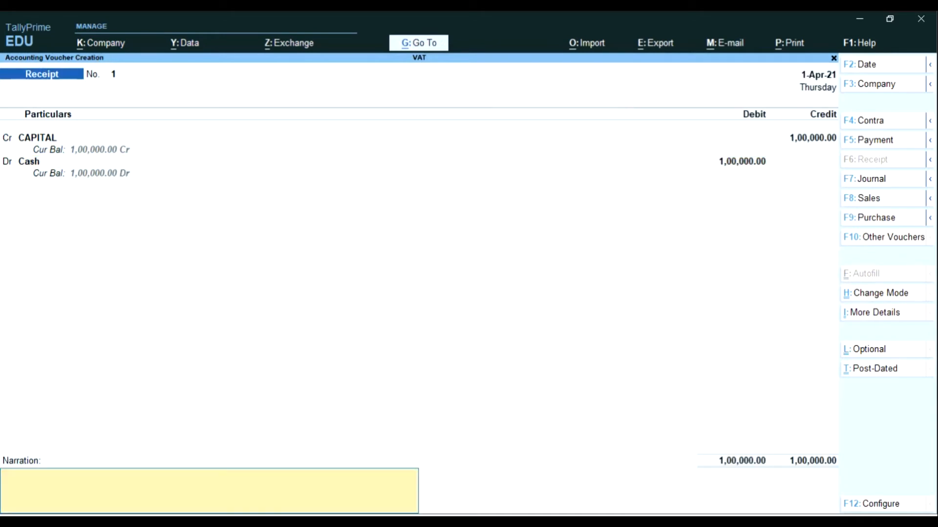
# Save the receipt voucher without a narration and open a new purchase voucher
pyautogui.press('Return')
pyautogui.press('Return')
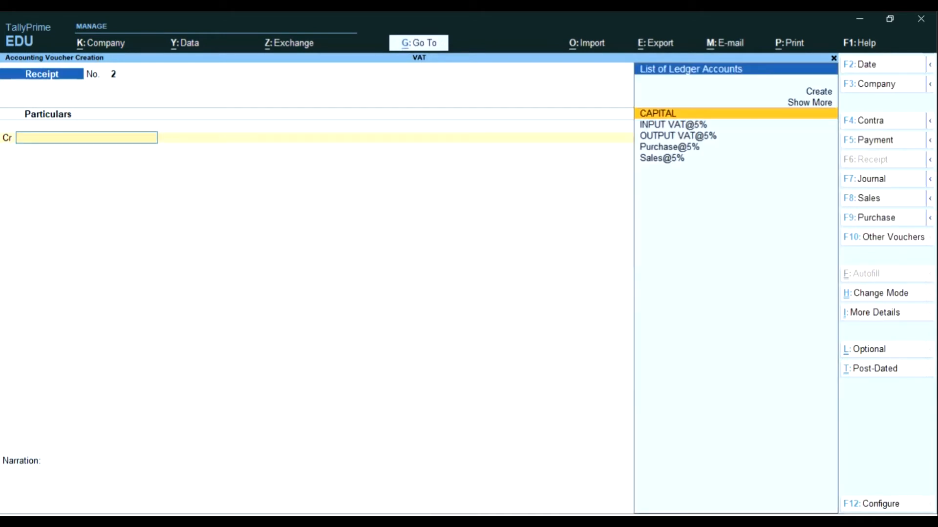
pyautogui.press('F9')
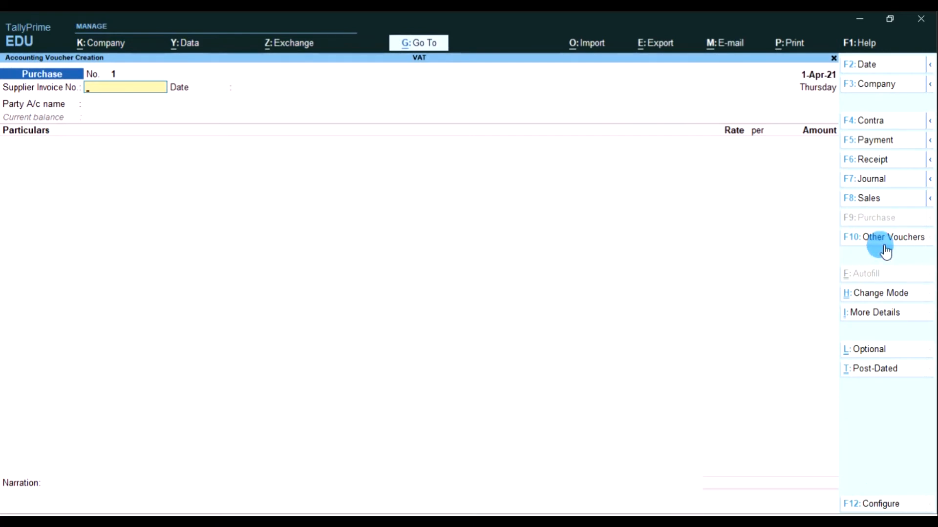
# Switch the purchase voucher to As Voucher mode and back to Accounting Invoice mode
pyautogui.click(869, 296)
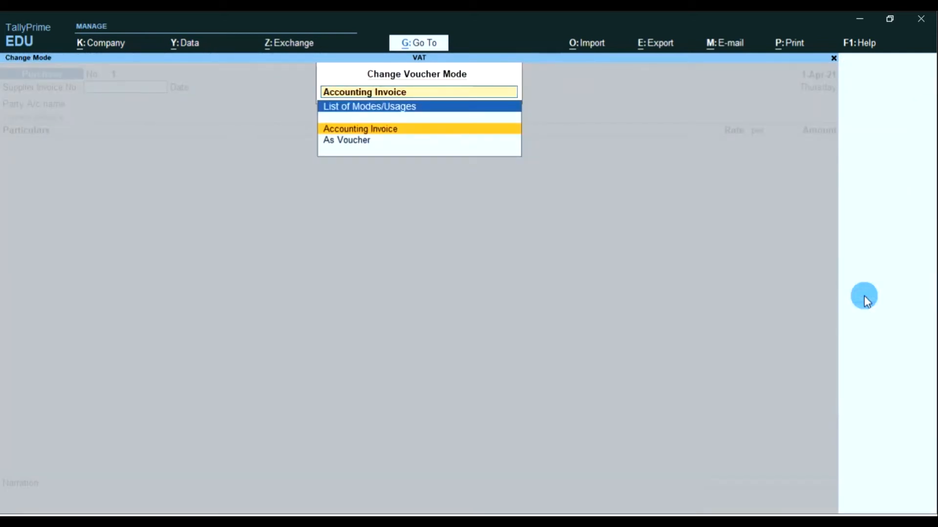
pyautogui.press('Down')
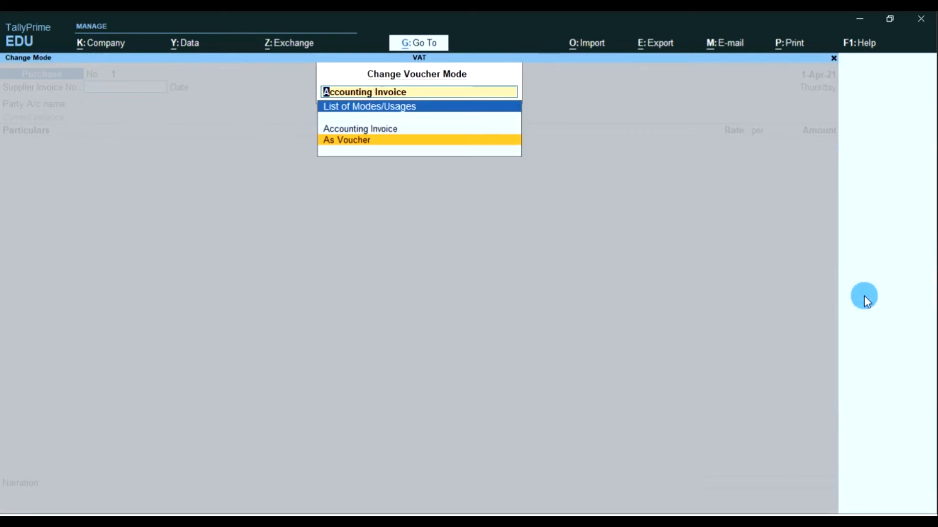
pyautogui.press('Return')
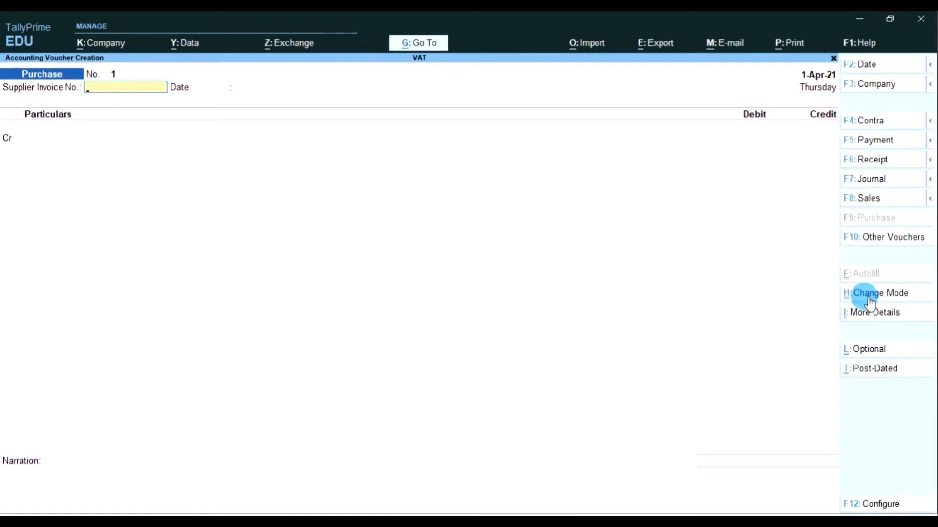
pyautogui.click(865, 297)
pyautogui.press('Up')
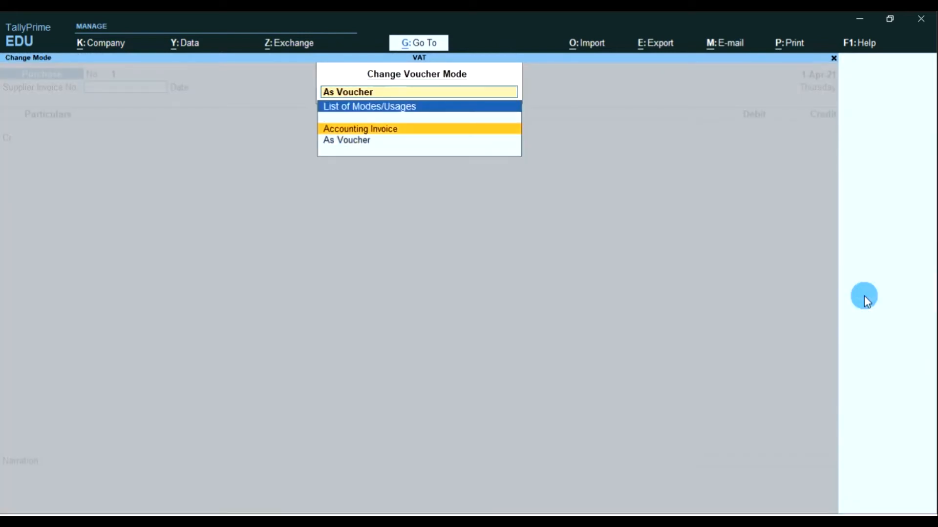
pyautogui.press('Return')
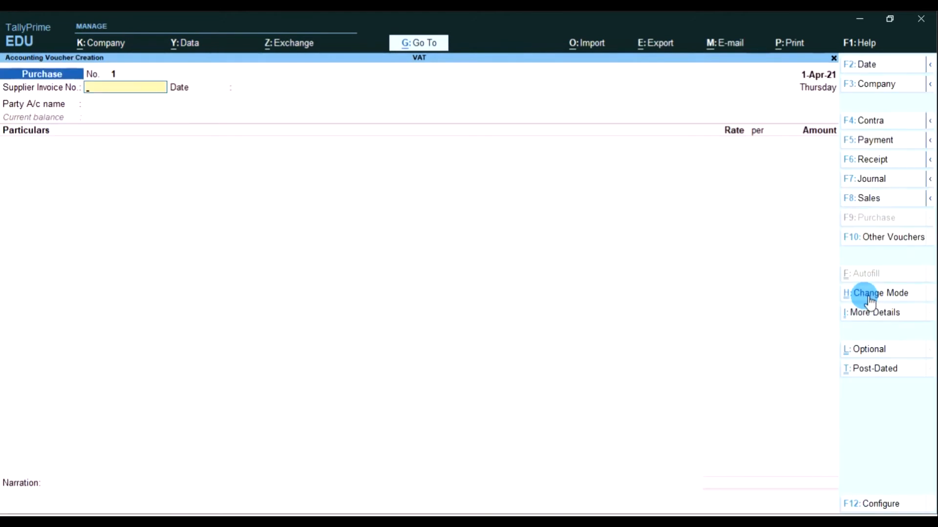
# Leave the purchase voucher's supplier invoice number and date blank
pyautogui.press('Return')
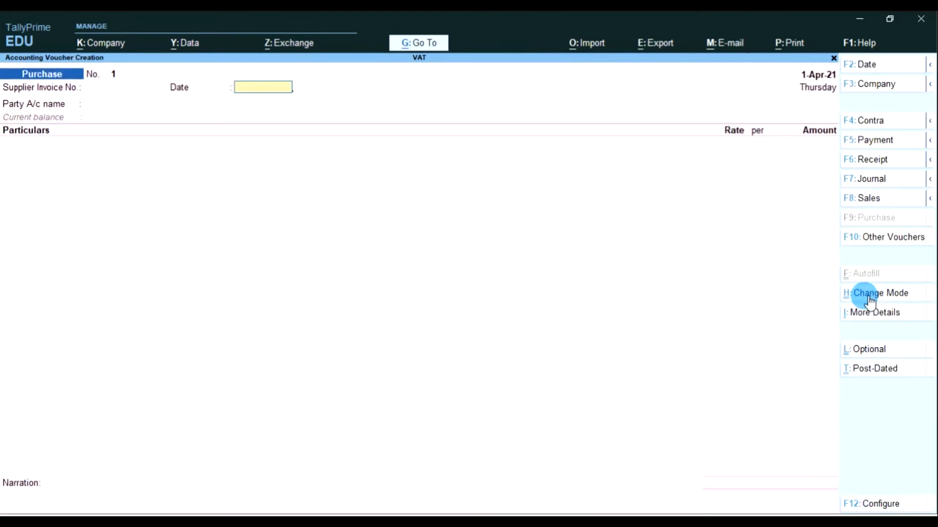
pyautogui.press('Return')
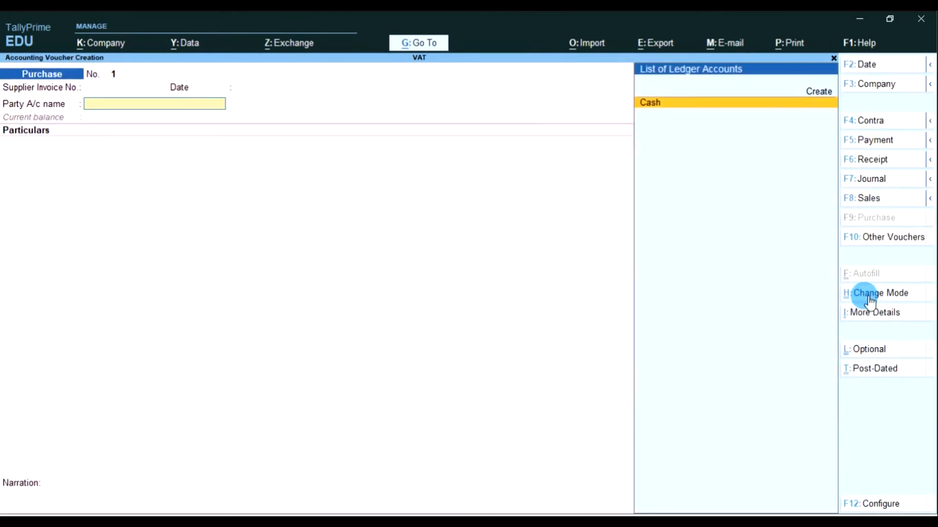
# Select Cash as the purchase party, enter 12000 under Purchase@5%, and add the INPUT VAT@5% ledger
pyautogui.press('Return')
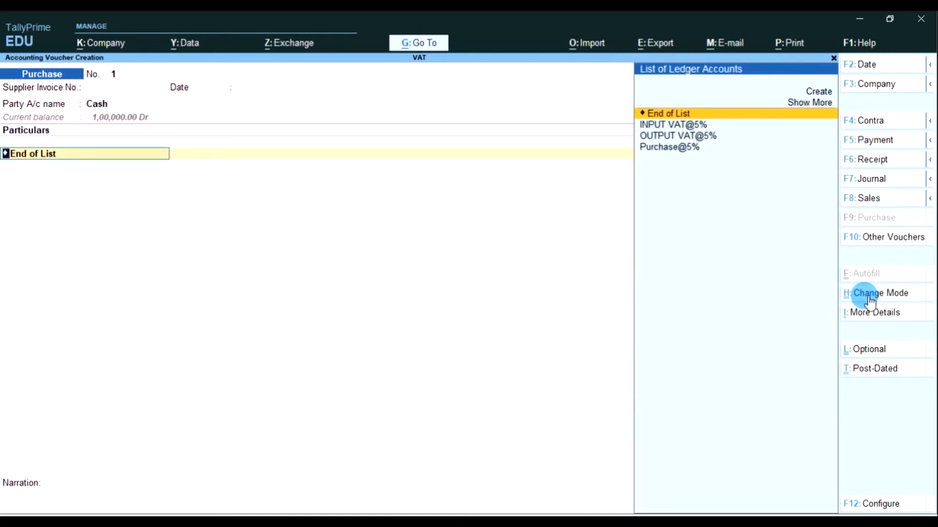
pyautogui.press('Down')
pyautogui.press('Down')
pyautogui.press('Down')
pyautogui.press('Return')
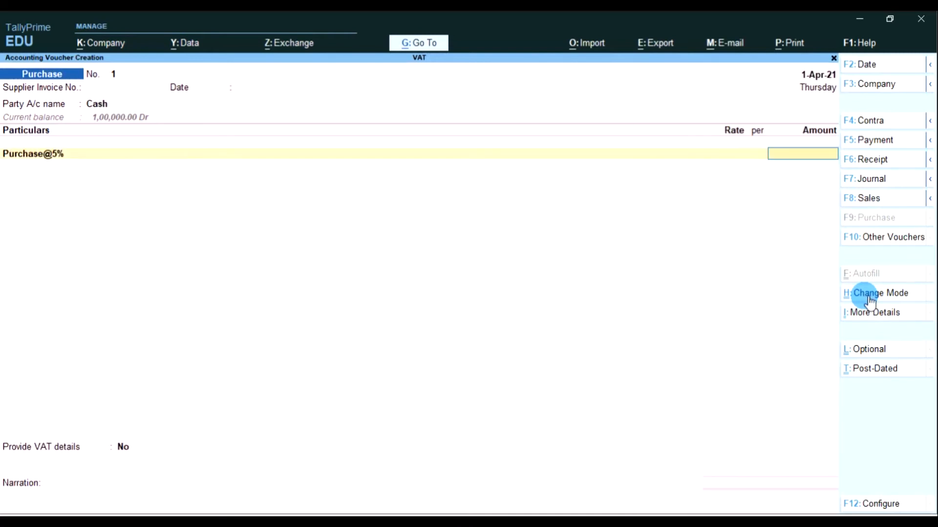
pyautogui.write('12000')
pyautogui.press('Return')
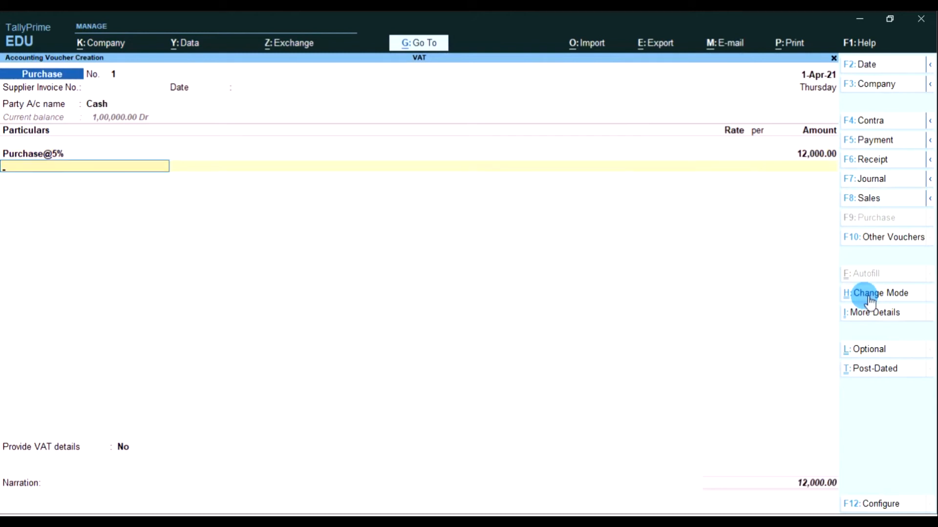
pyautogui.write('I')
pyautogui.press('Return')
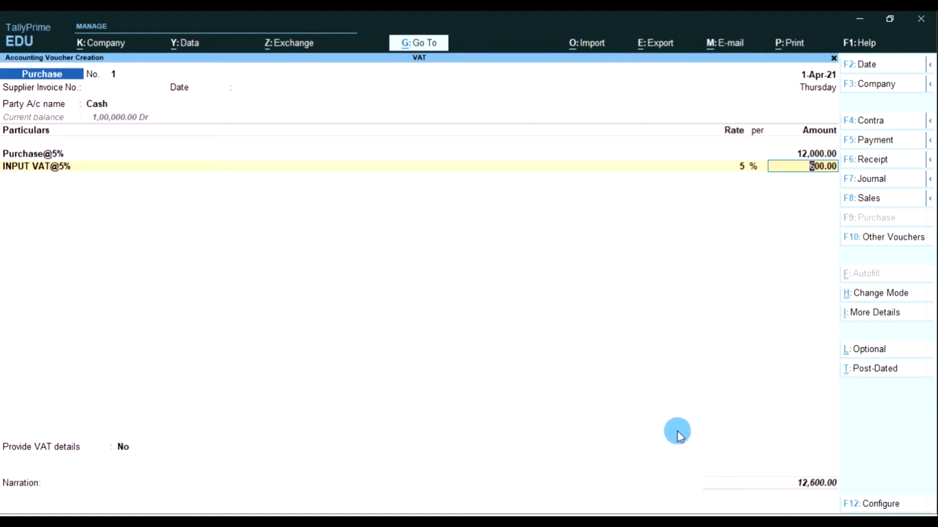
# Enable VAT details for the purchase and enter supplier invoice number 1 dated 1-Apr-21
pyautogui.click(134, 456)
pyautogui.press('Down')
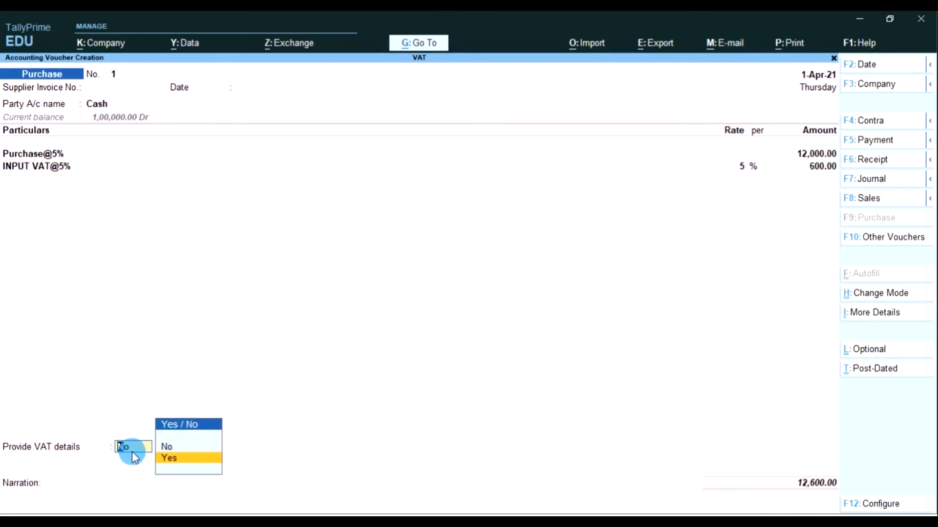
pyautogui.press('Return')
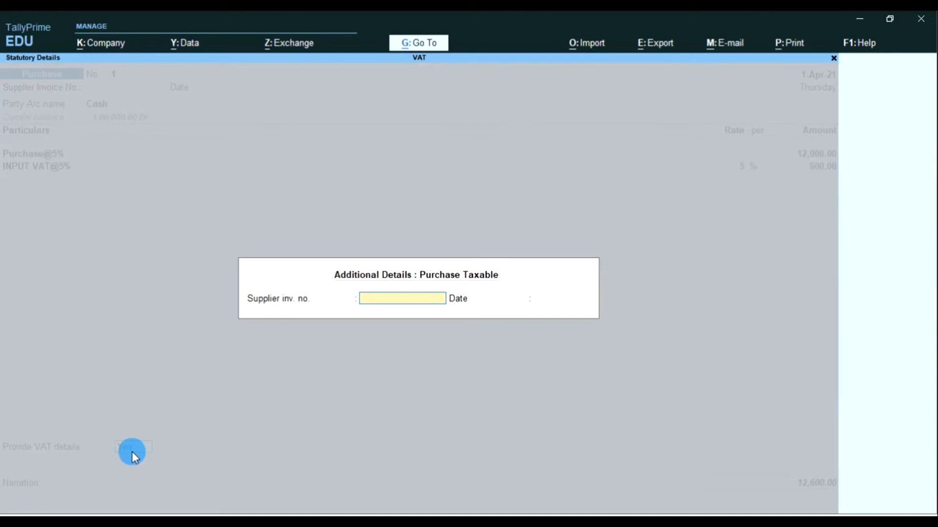
pyautogui.write('1')
pyautogui.press('Return')
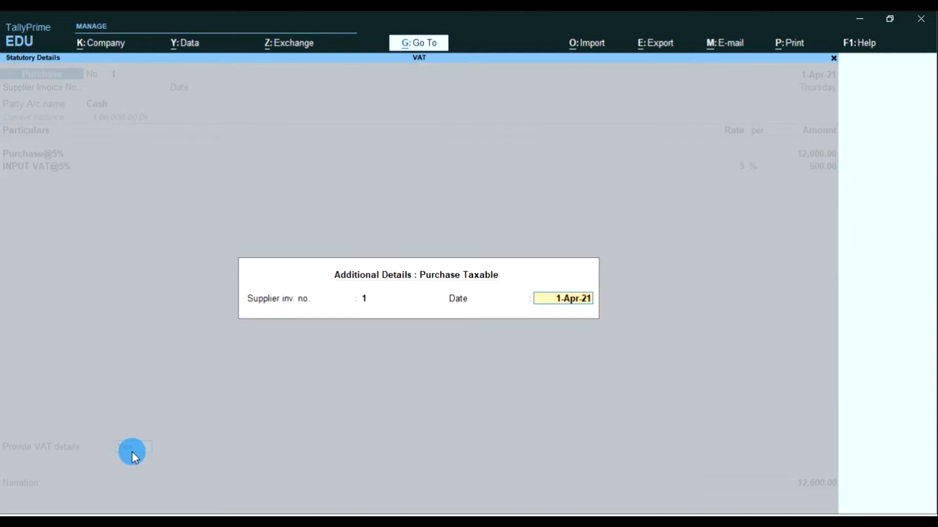
pyautogui.press('Return')
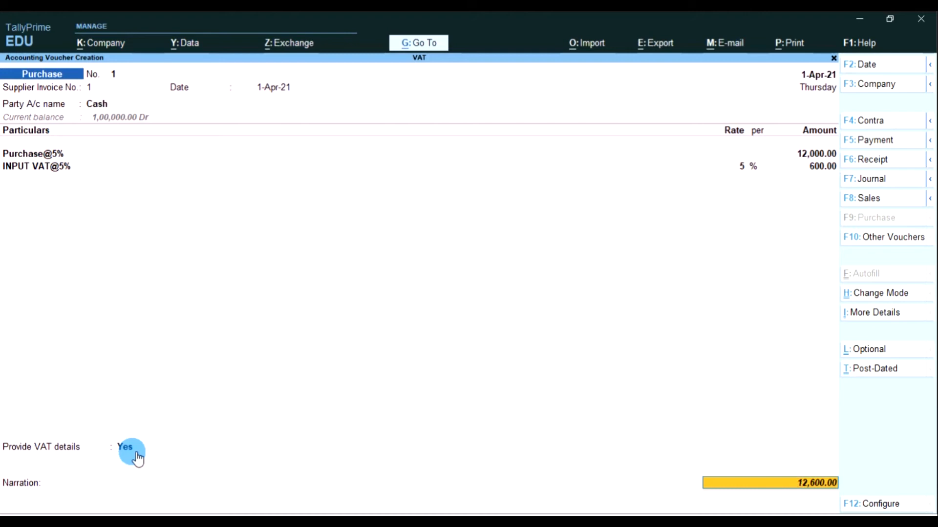
# Switch the purchase voucher to As Voucher mode and save it
pyautogui.click(869, 297)
pyautogui.press('Down')
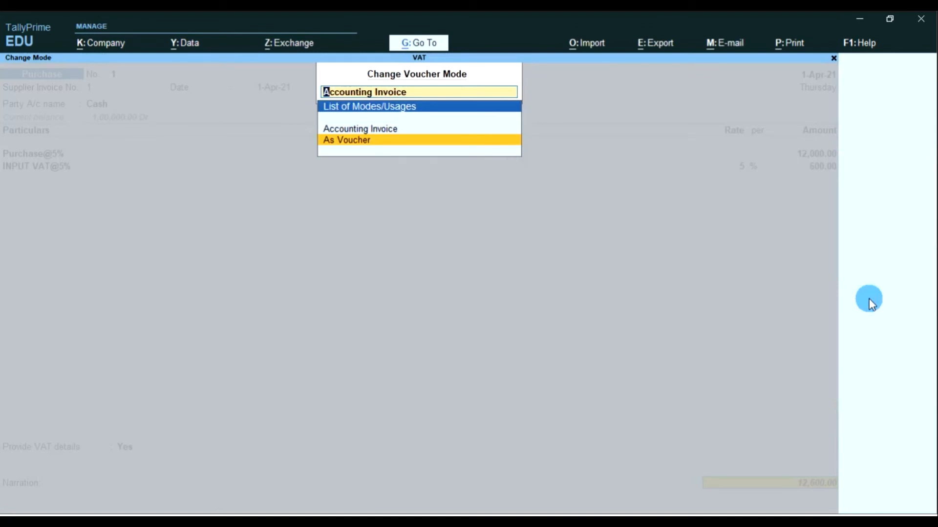
pyautogui.press('Return')
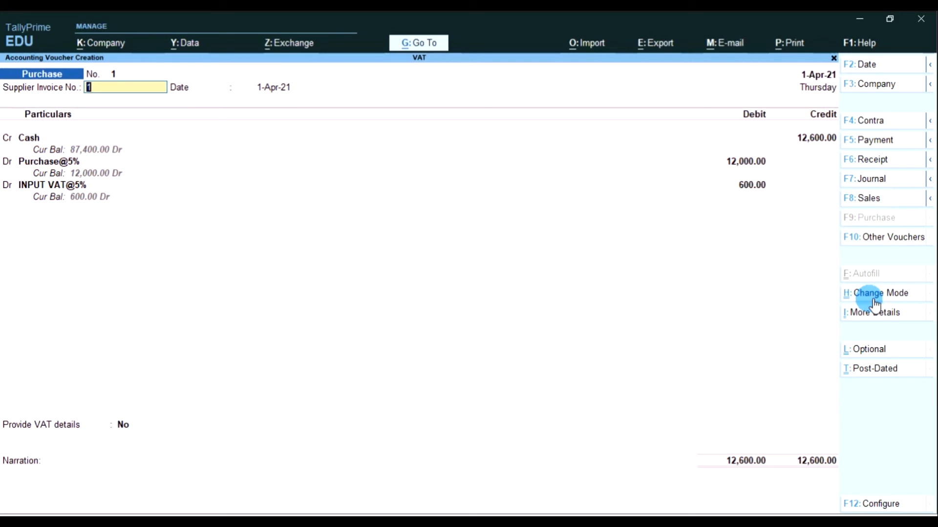
pyautogui.press('ctrl')
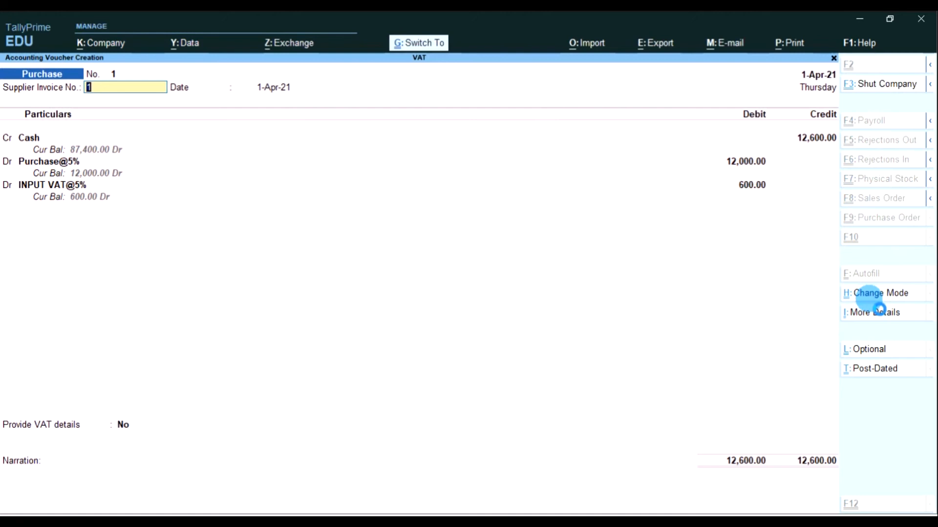
pyautogui.hotkey('ctrl', 'a')
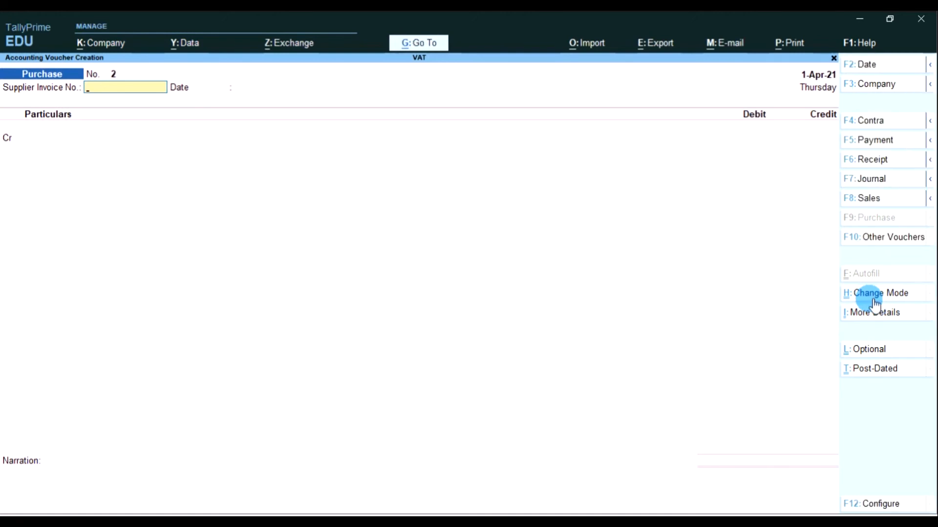
pyautogui.press('ctrl')
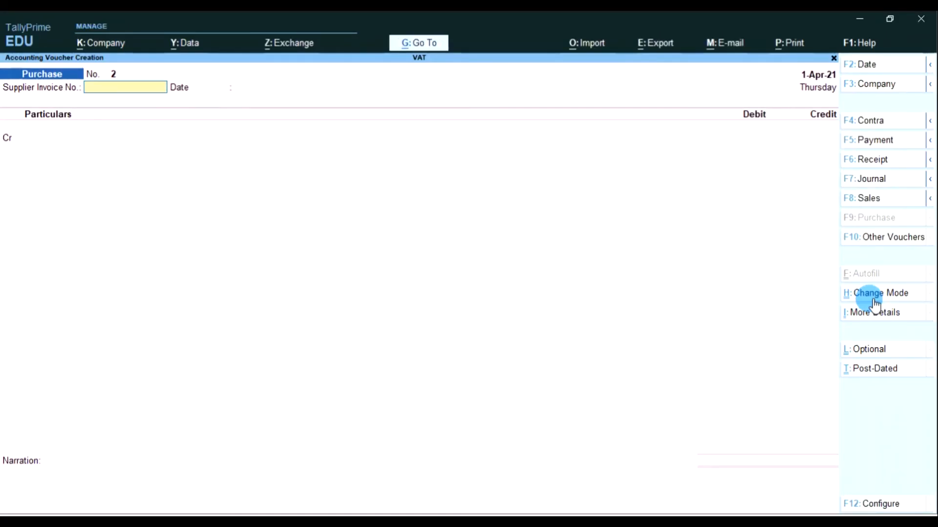
# Open a sales voucher in Accounting Invoice mode with Cash as the party account
pyautogui.press('F8')
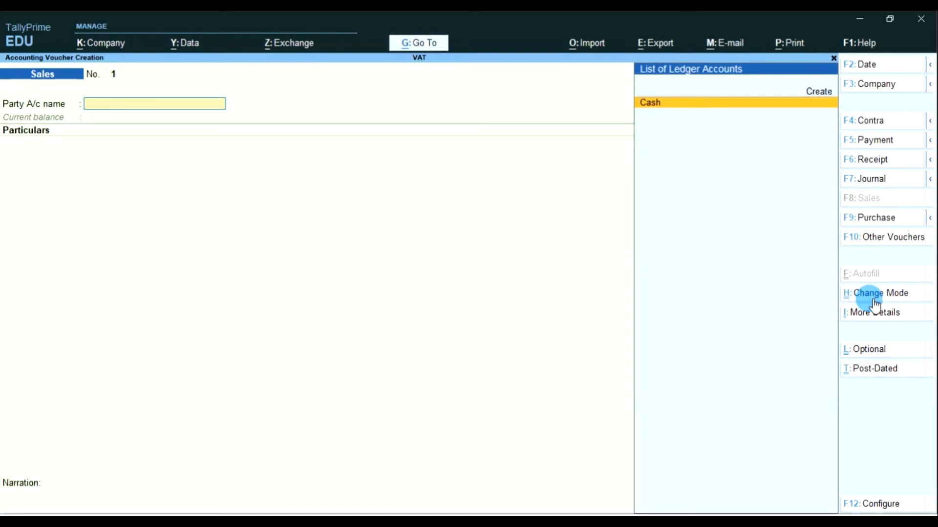
pyautogui.click(874, 302)
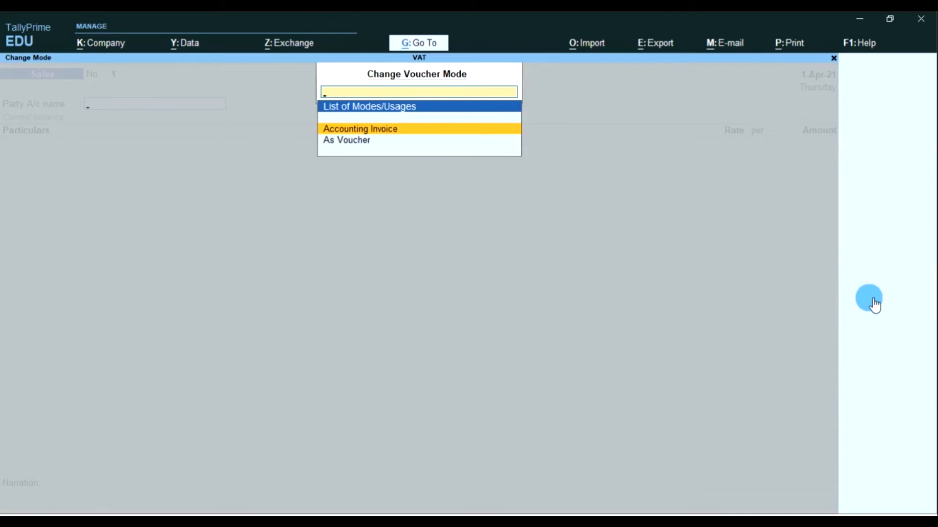
pyautogui.press('Return')
pyautogui.press('Return')
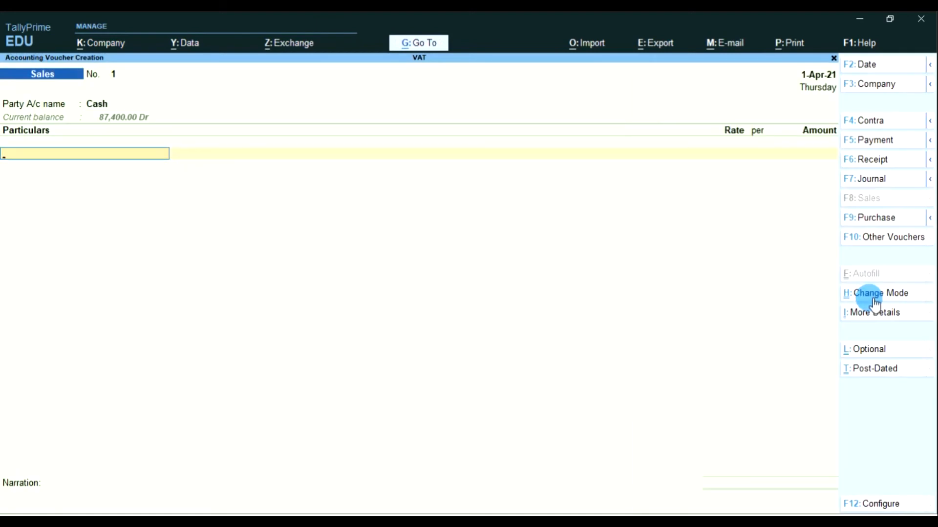
# Enter 15000 under Sales@5% and add the OUTPUT VAT@5% ledger to the sales voucher
pyautogui.write('S')
pyautogui.press('Return')
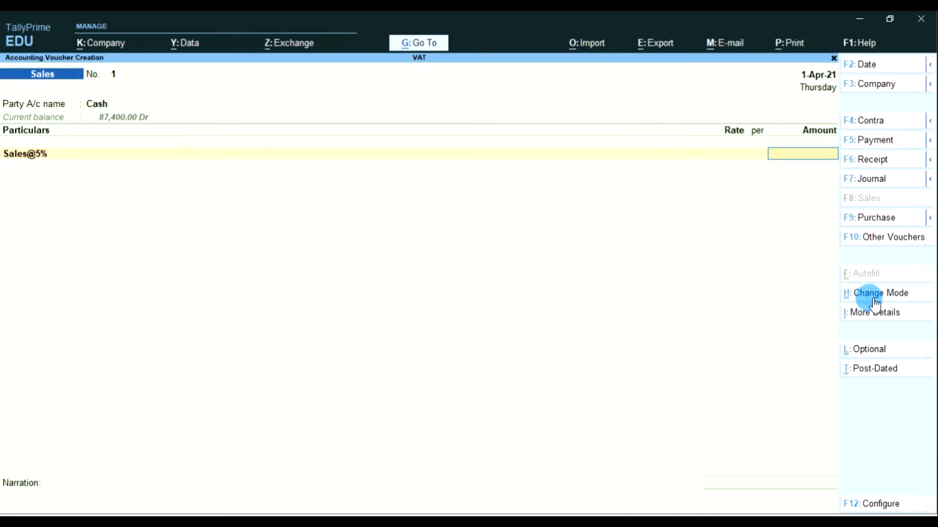
pyautogui.write('15000')
pyautogui.press('Return')
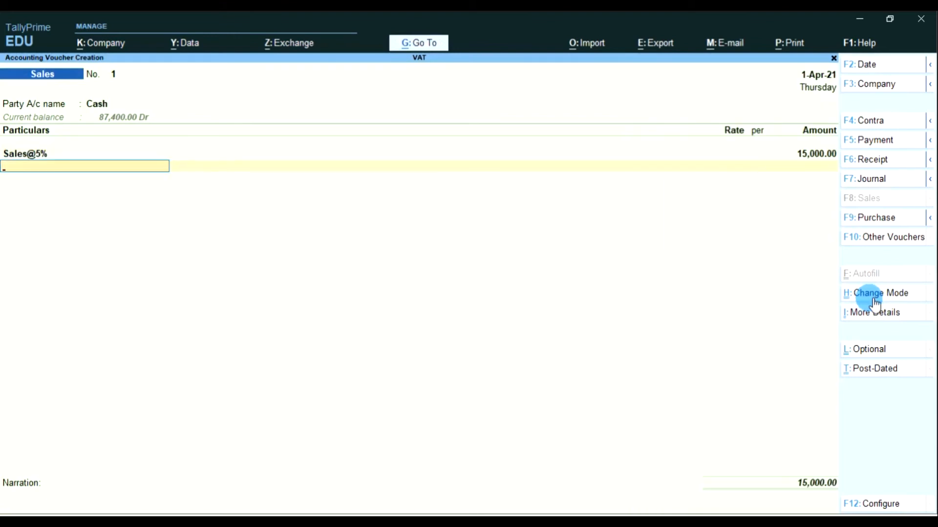
pyautogui.write('O')
pyautogui.press('Return')
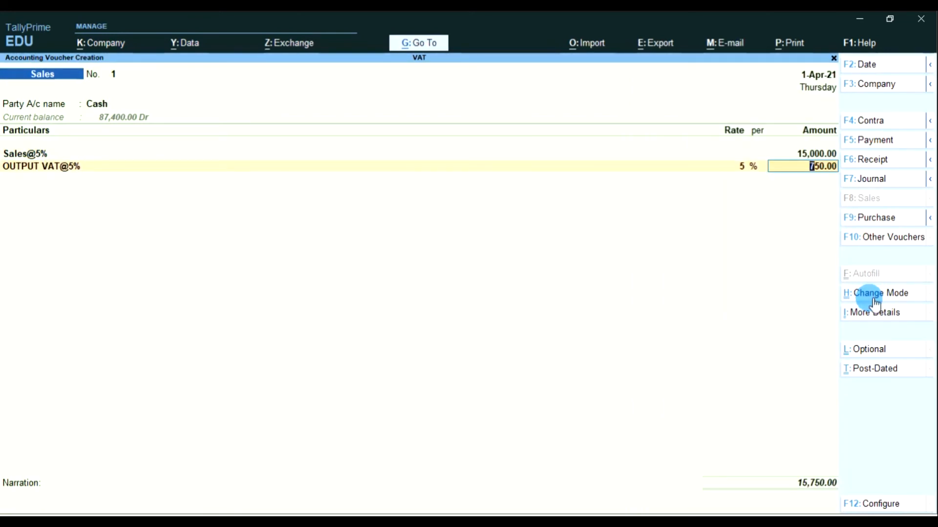
# Switch the sales voucher to As Voucher mode and save it
pyautogui.click(871, 295)
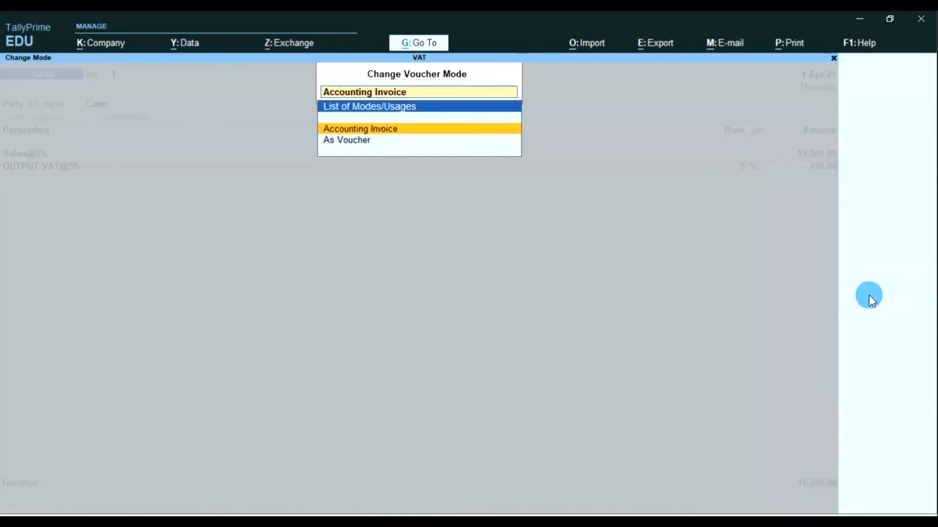
pyautogui.press('Down')
pyautogui.press('Return')
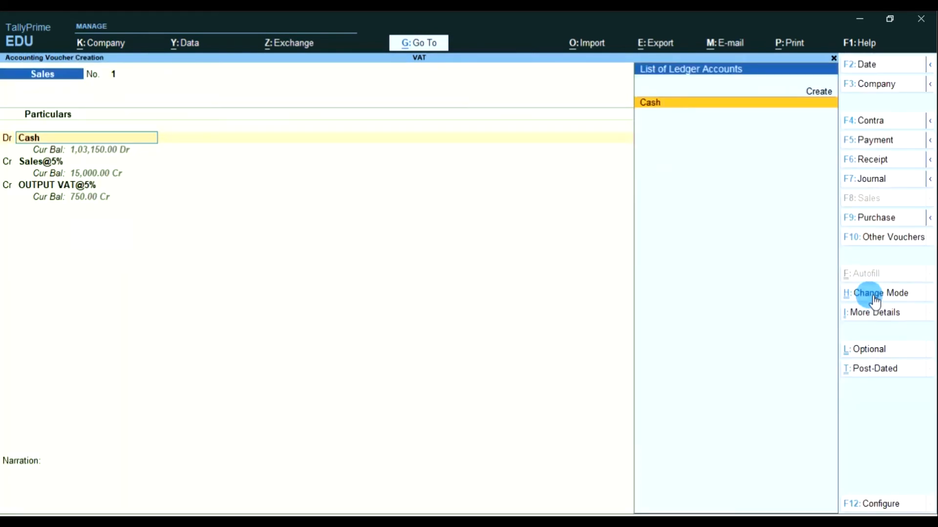
pyautogui.press('Return')
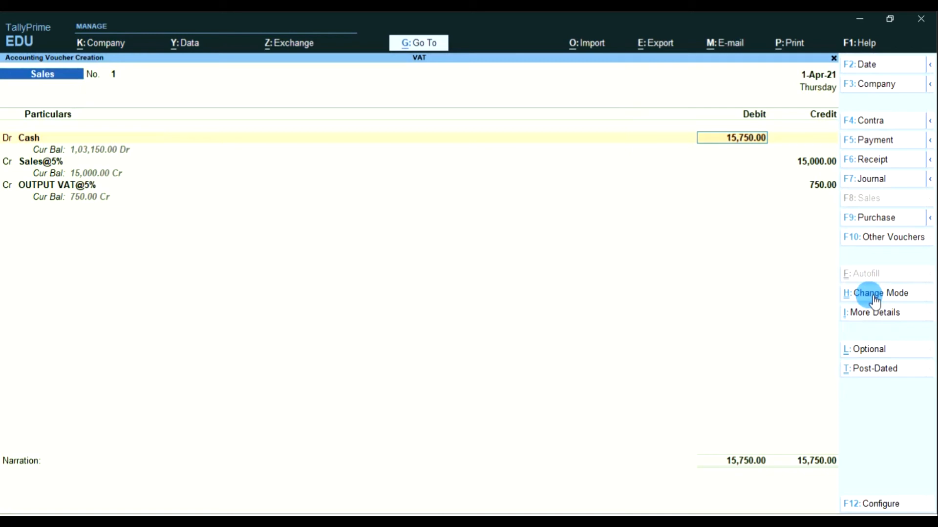
pyautogui.press('ctrl')
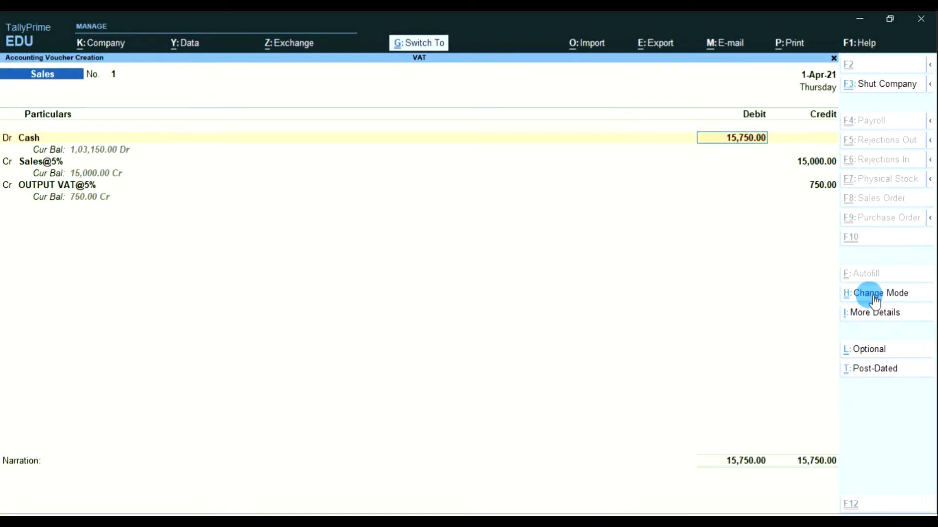
pyautogui.hotkey('ctrl', 'a')
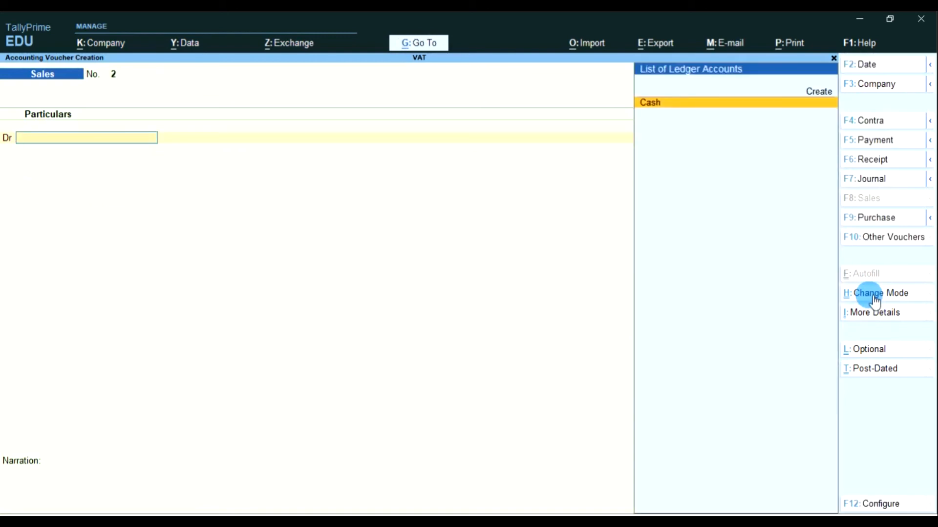
# Leave voucher entry without starting another sales voucher and open the Balance Sheet
pyautogui.press('Escape')
pyautogui.press('y')
pyautogui.press('Down')
pyautogui.press('Down')
pyautogui.press('Down')
pyautogui.press('Down')
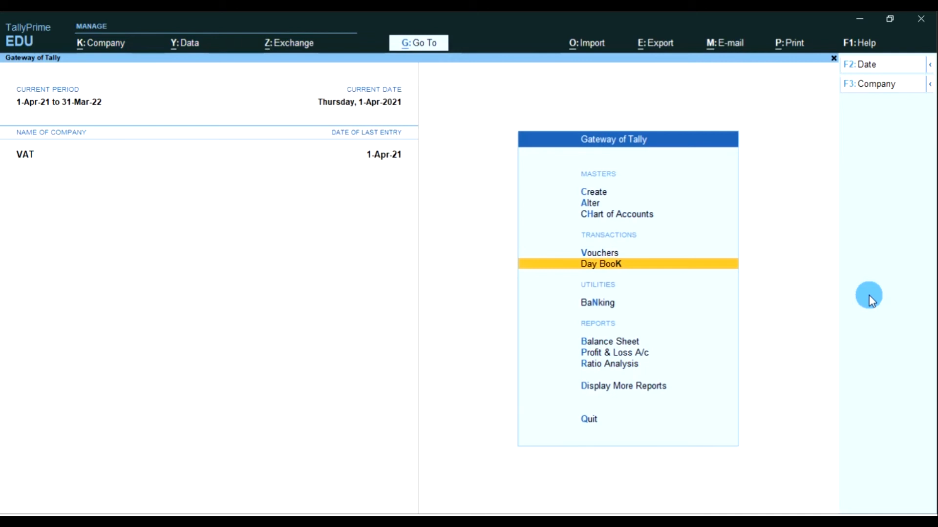
pyautogui.press('Up')
pyautogui.press('Return')
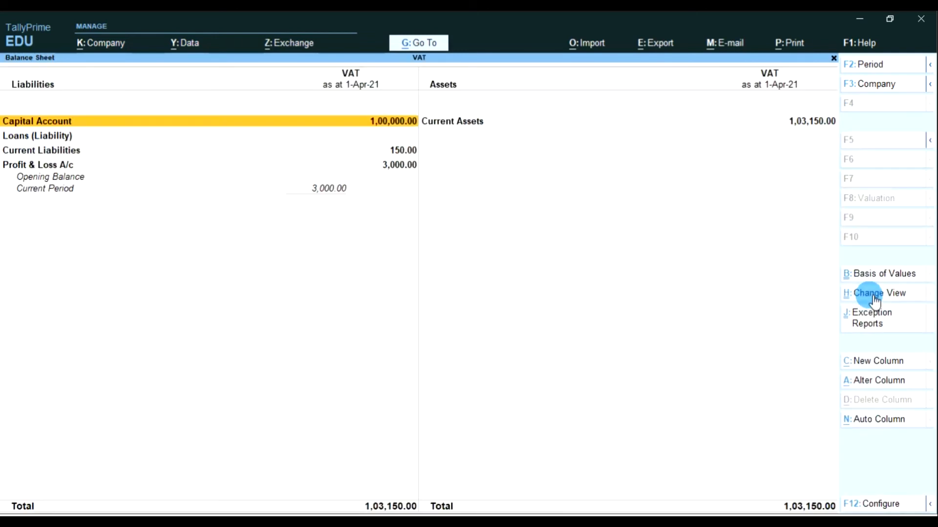
# Show the Balance Sheet in detail, examine the capital and current liabilities entries, and close the report
pyautogui.hotkey('alt', 'F5')
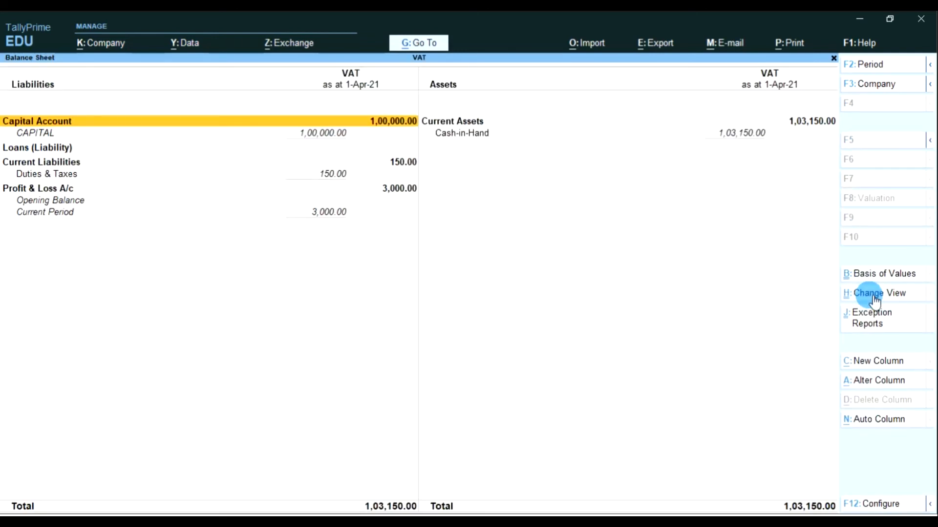
pyautogui.press('Down')
pyautogui.press('Down')
pyautogui.press('Down')
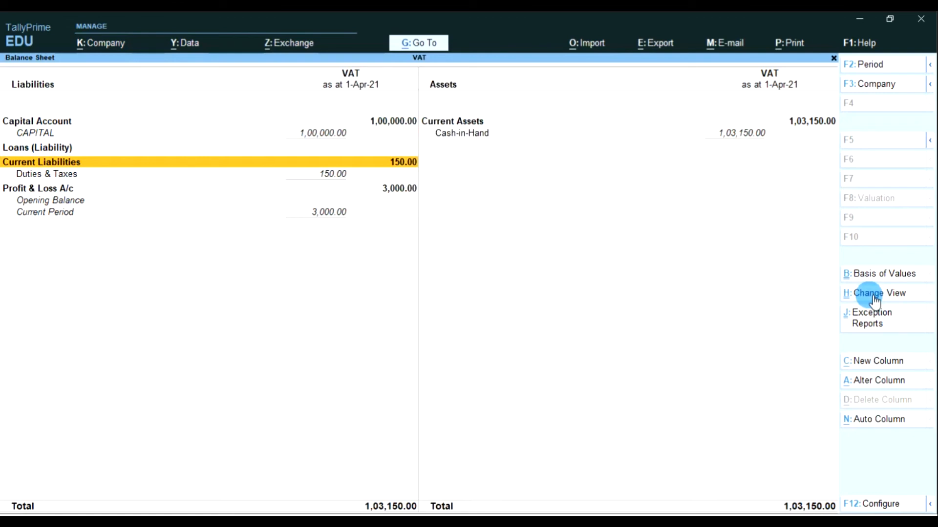
pyautogui.press('Up')
pyautogui.press('Up')
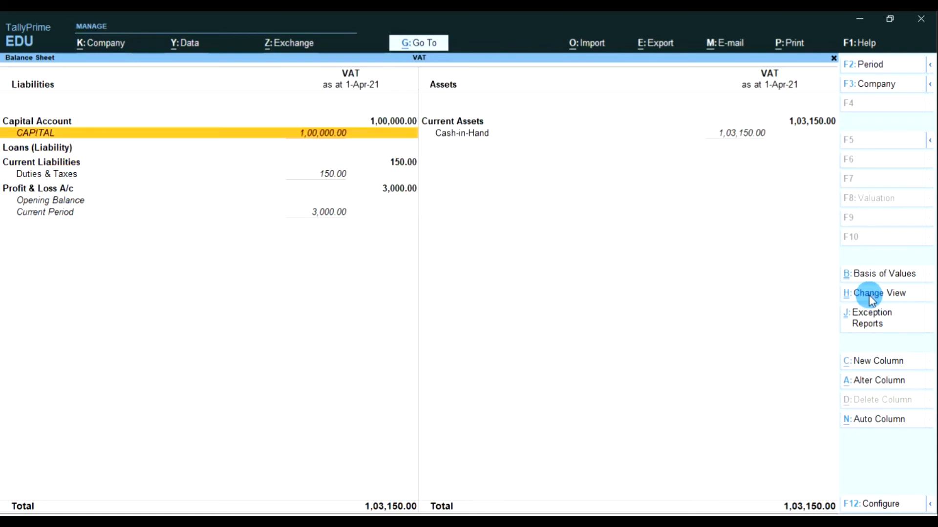
pyautogui.press('Escape')
# Open the Profit & Loss A/c in detail, compare the Purchase@5% and Sales@5% ledgers, and close the report
pyautogui.press('Down')
pyautogui.press('Return')
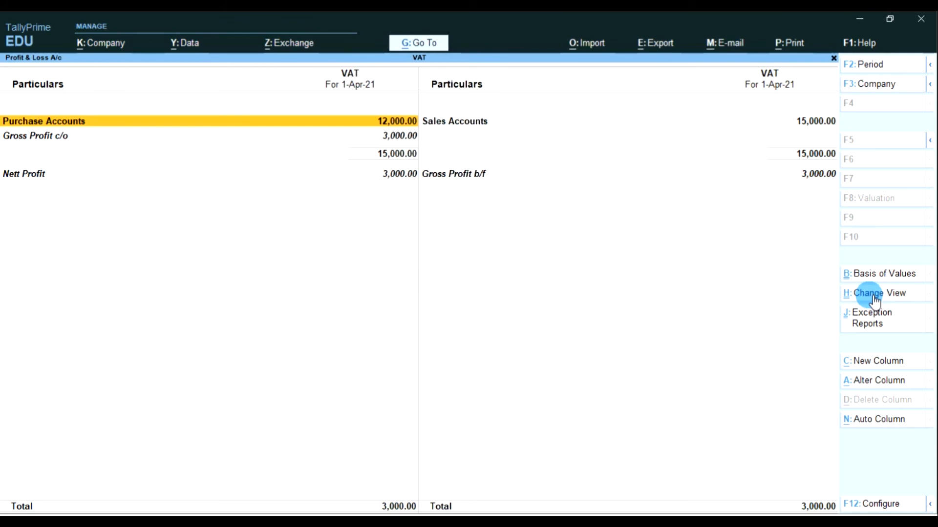
pyautogui.hotkey('alt', 'F5')
pyautogui.press('Down')
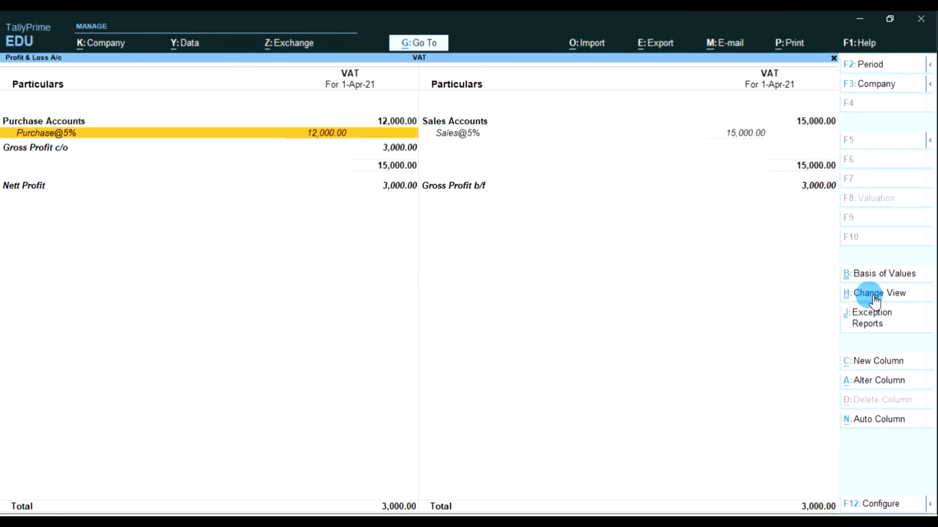
pyautogui.press('Right')
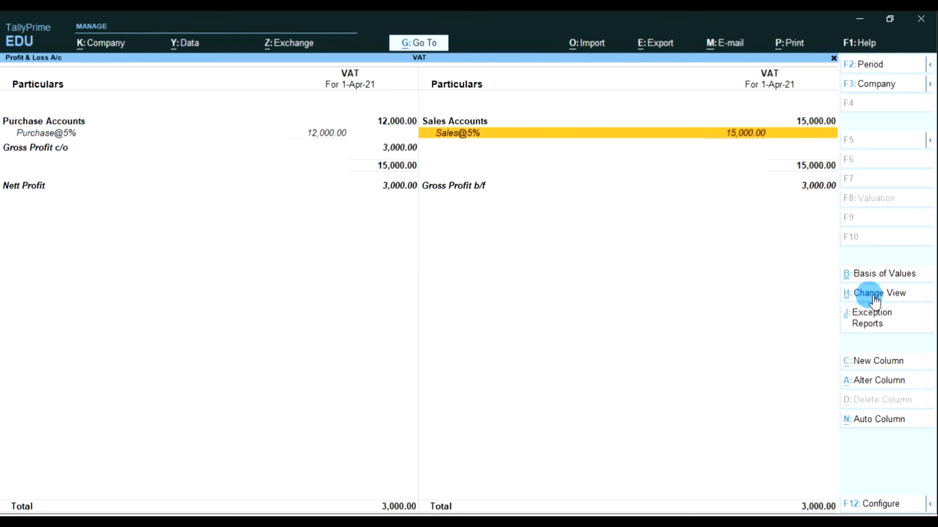
pyautogui.press('Left')
pyautogui.press('Right')
pyautogui.press('Left')
pyautogui.press('Right')
pyautogui.press('Left')
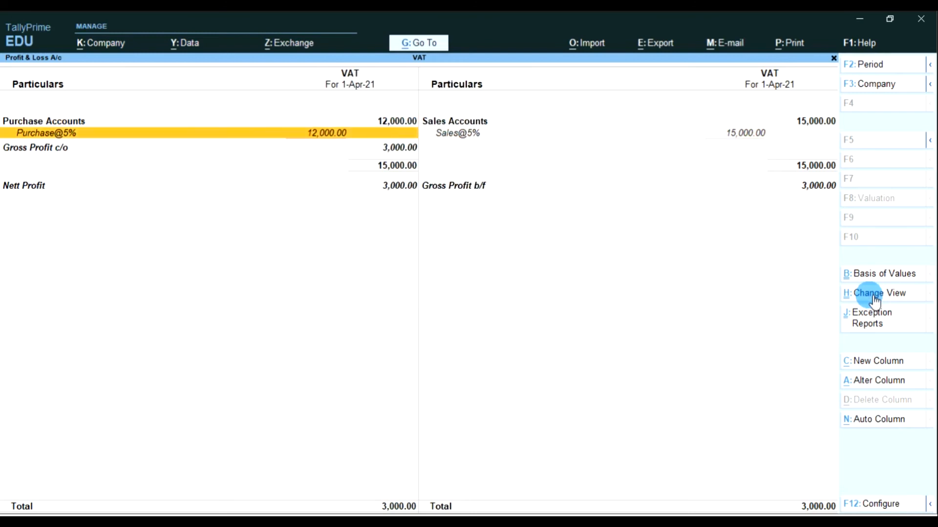
pyautogui.press('Escape')
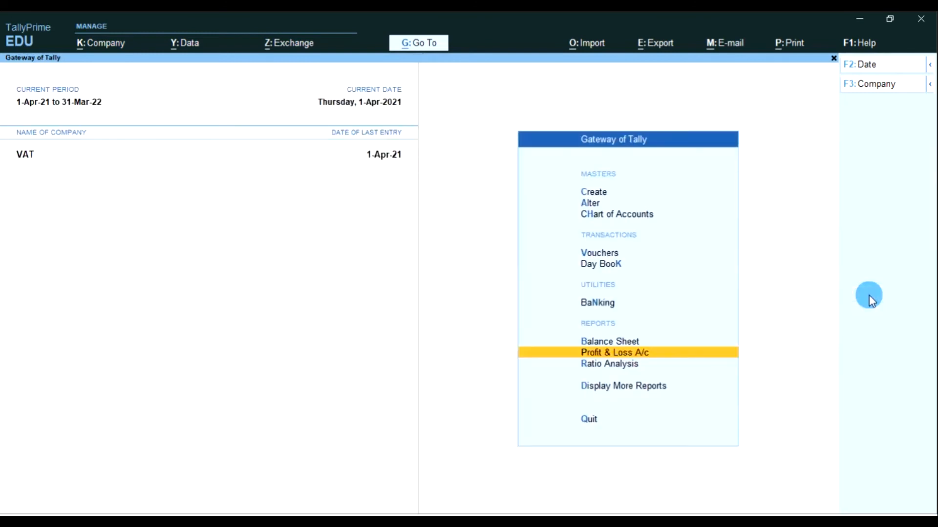
# Open the Account Books list among the additional accounting reports
pyautogui.press('Down')
pyautogui.press('Down')
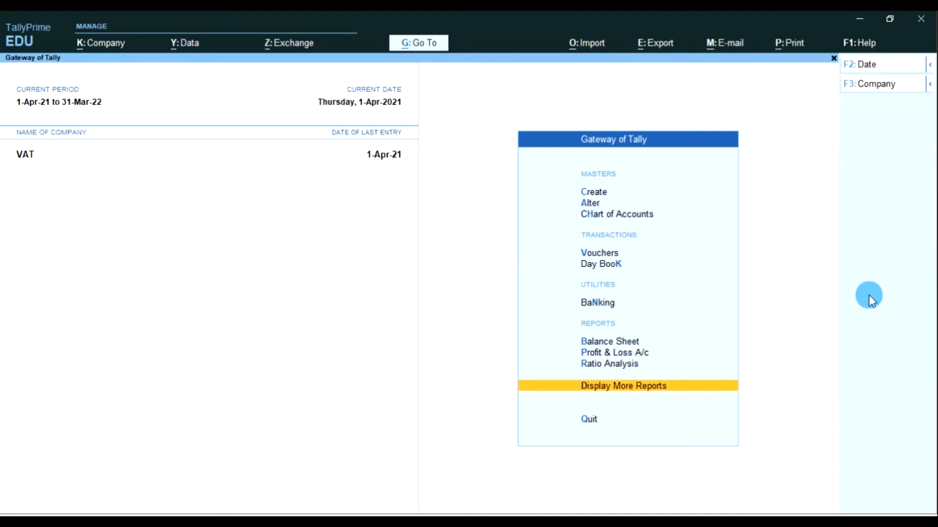
pyautogui.press('Return')
pyautogui.press('Down')
pyautogui.press('Down')
pyautogui.press('Down')
pyautogui.press('Down')
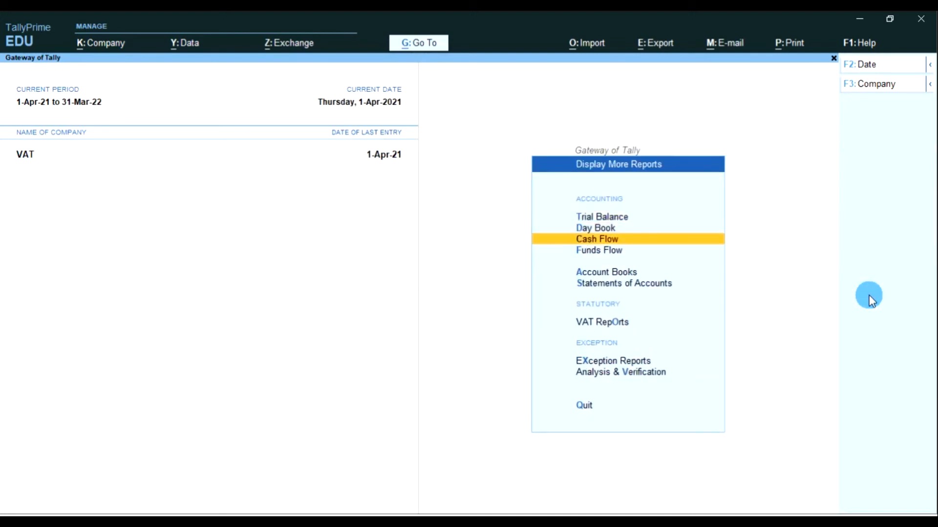
pyautogui.press('Return')
# Open the Sales Register, examine the April sales figures, and close the register
pyautogui.press('Down')
pyautogui.press('Down')
pyautogui.press('Down')
pyautogui.press('Down')
pyautogui.press('Down')
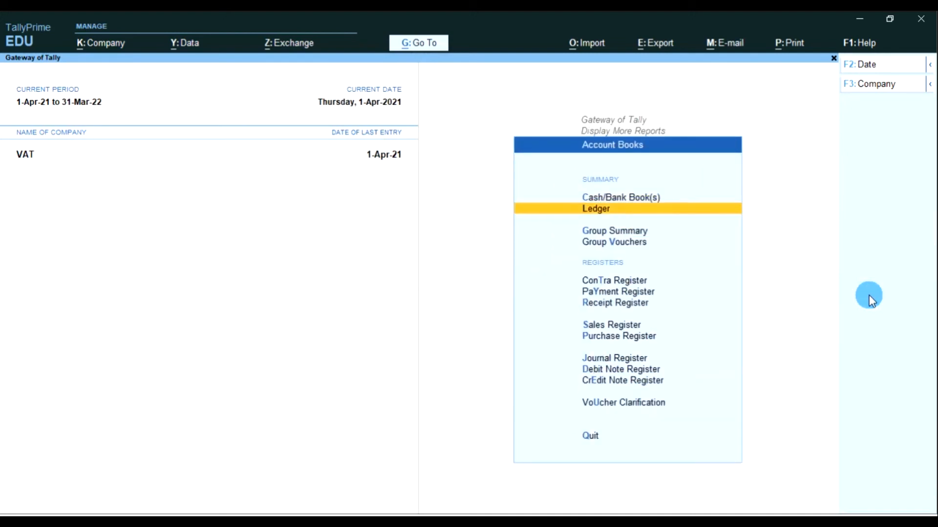
pyautogui.press('Down')
pyautogui.press('Down')
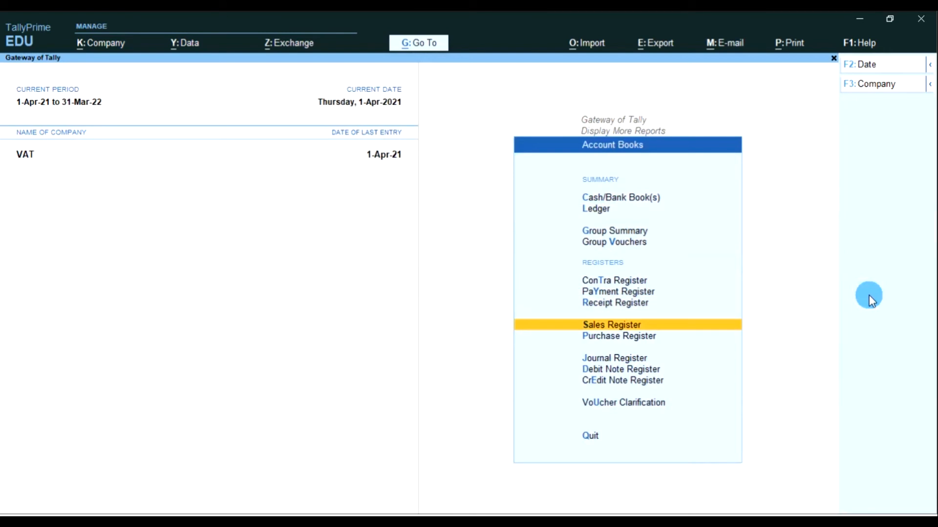
pyautogui.press('Return')
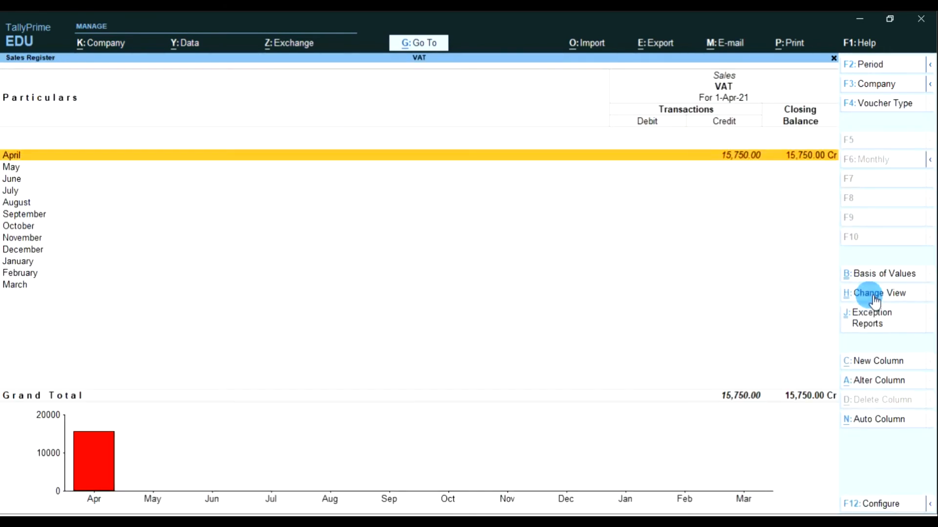
pyautogui.press('Escape')
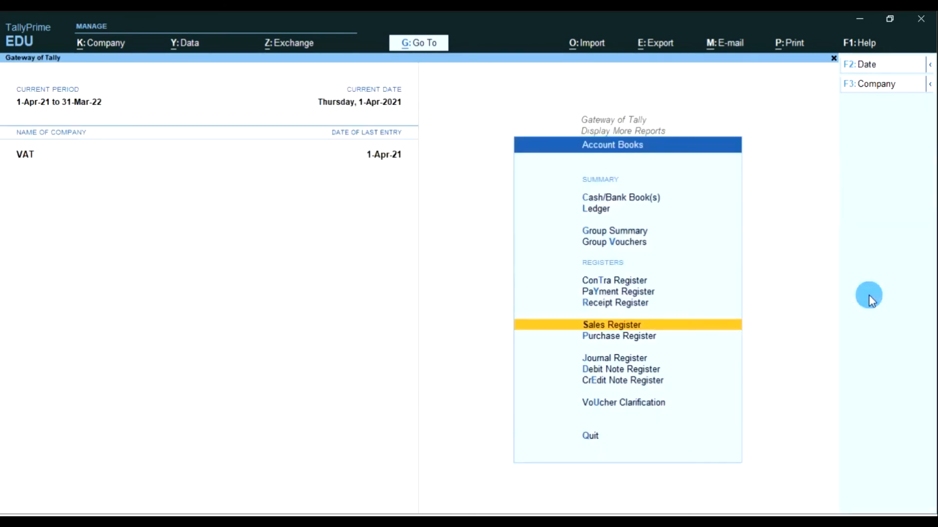
# Open the Purchase Register, examine the April purchases, and return to the Gateway of Tally
pyautogui.press('Down')
pyautogui.press('Return')
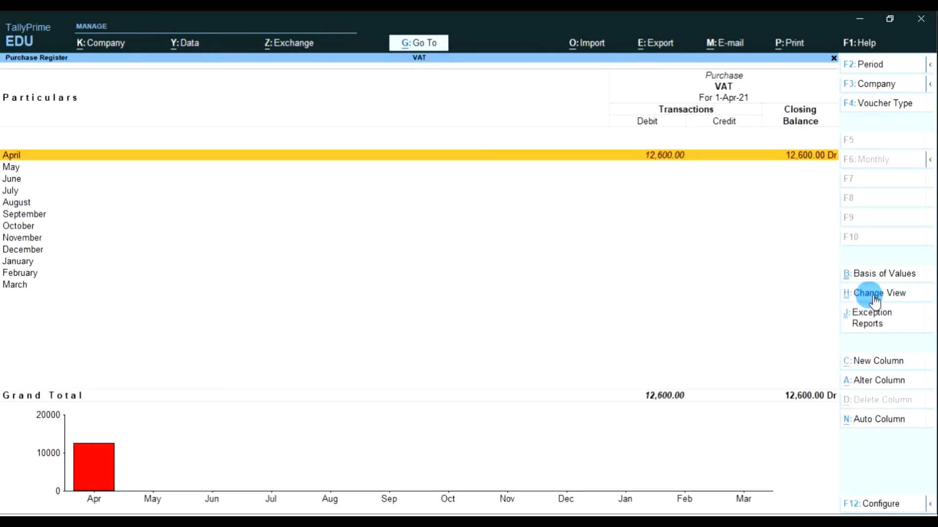
pyautogui.press('Escape')
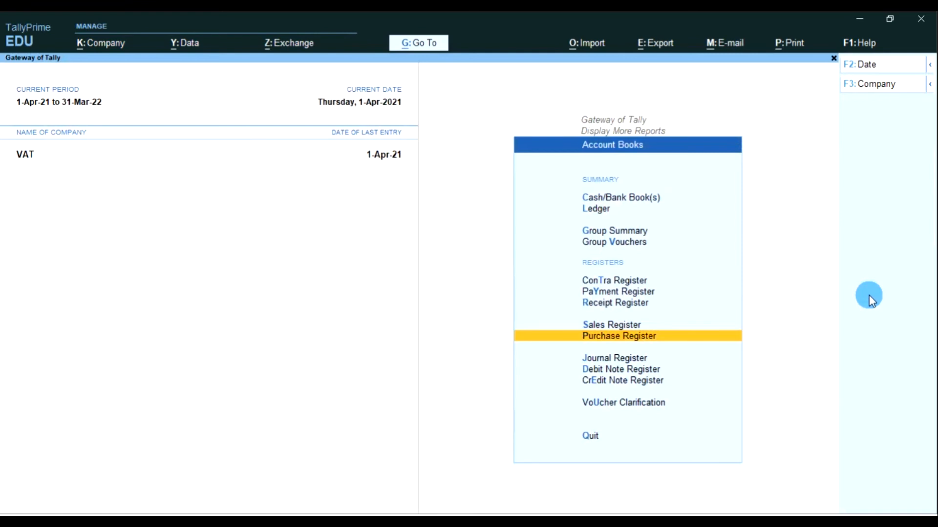
pyautogui.press('Escape')
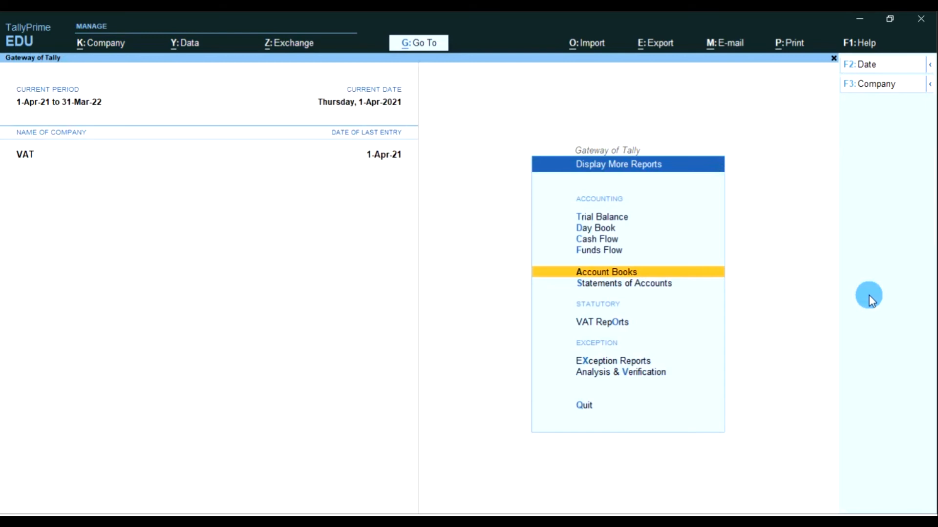
pyautogui.press('Escape')
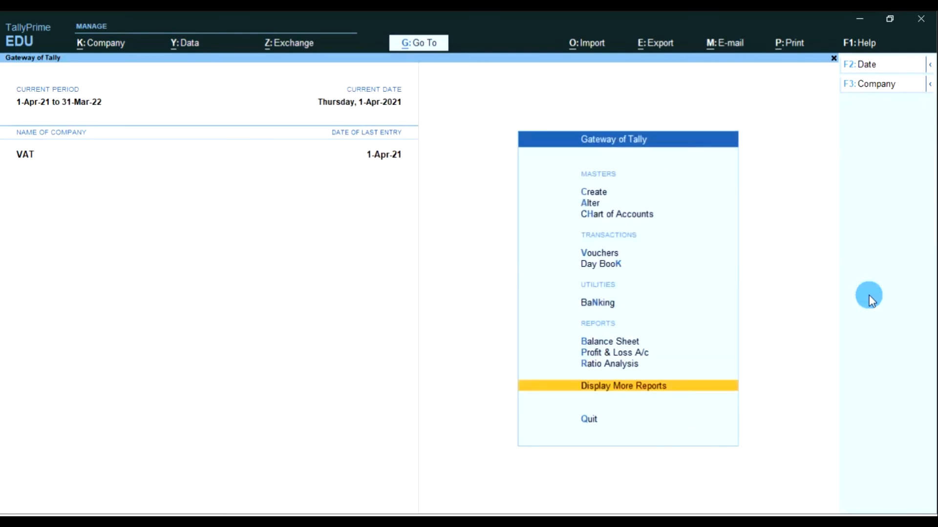
# Reopen the Purchase Register from the Account Books and examine its monthly purchase figures
pyautogui.press('Up')
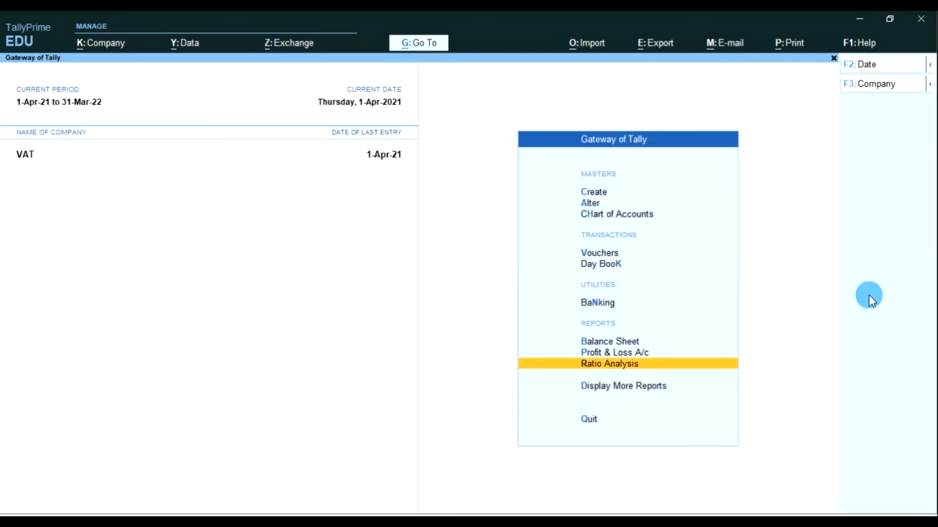
pyautogui.press('Down')
pyautogui.press('Return')
pyautogui.press('Down')
pyautogui.press('Down')
pyautogui.press('Down')
pyautogui.press('Down')
pyautogui.press('Return')
pyautogui.press('Down')
pyautogui.press('Down')
pyautogui.press('Down')
pyautogui.press('Down')
pyautogui.press('Down')
pyautogui.press('Down')
pyautogui.press('Down')
pyautogui.press('Down')
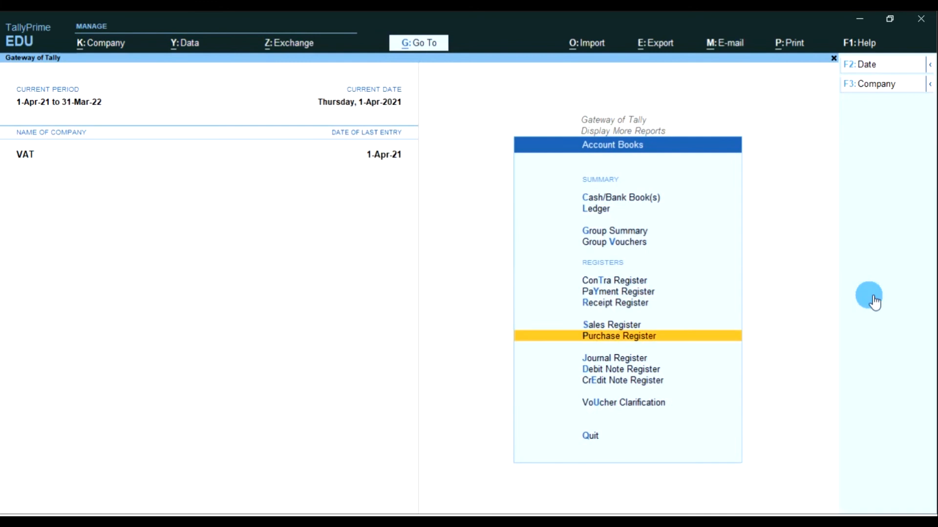
pyautogui.press('Return')
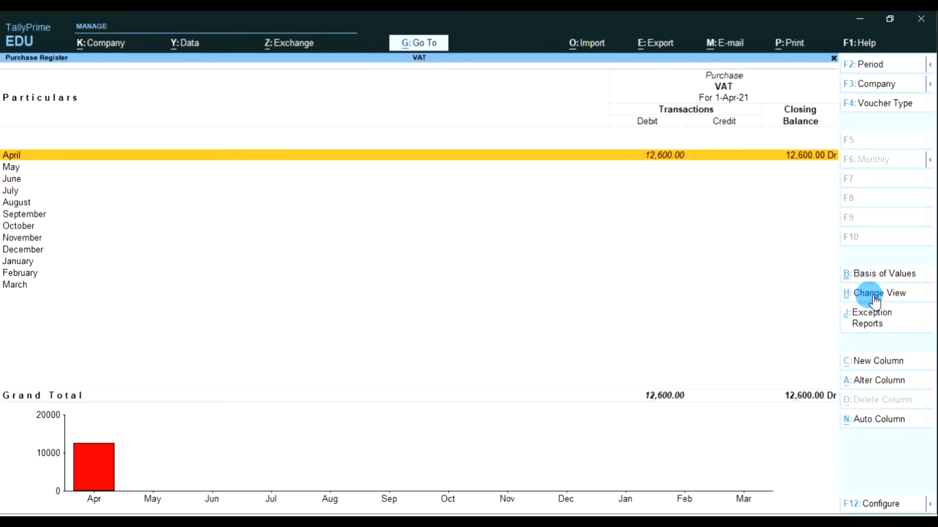
# Switch from the Purchase Register to the Sales Register, examine its monthly totals, and return to the Gateway of Tally
pyautogui.press('Escape')
pyautogui.press('Up')
pyautogui.press('Return')
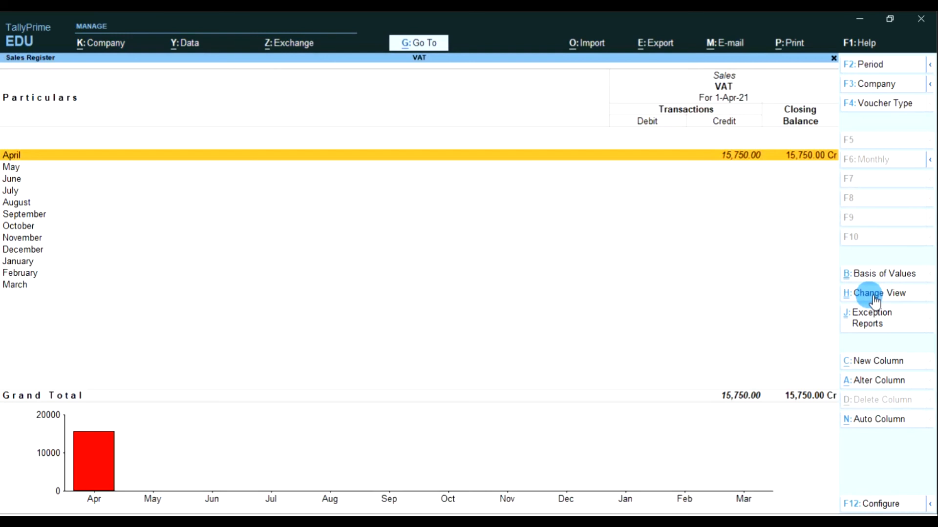
pyautogui.press('Escape')
pyautogui.press('Escape')
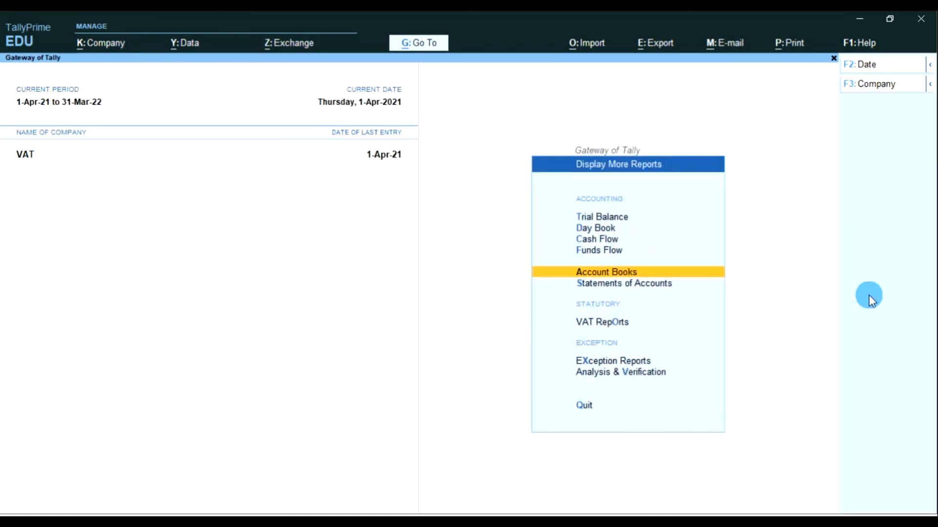
pyautogui.press('Escape')
# Drill down from the Balance Sheet through Current Liabilities to Duties & Taxes, compare INPUT VAT@5% with OUTPUT VAT@5%, and close the report
pyautogui.press('Up')
pyautogui.press('Up')
pyautogui.press('Up')
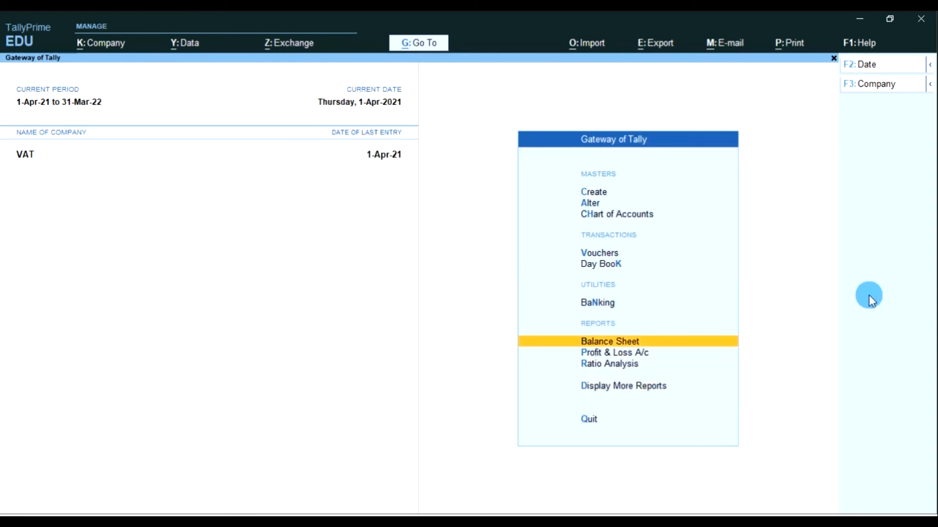
pyautogui.press('Return')
pyautogui.press('Down')
pyautogui.press('Down')
pyautogui.press('Return')
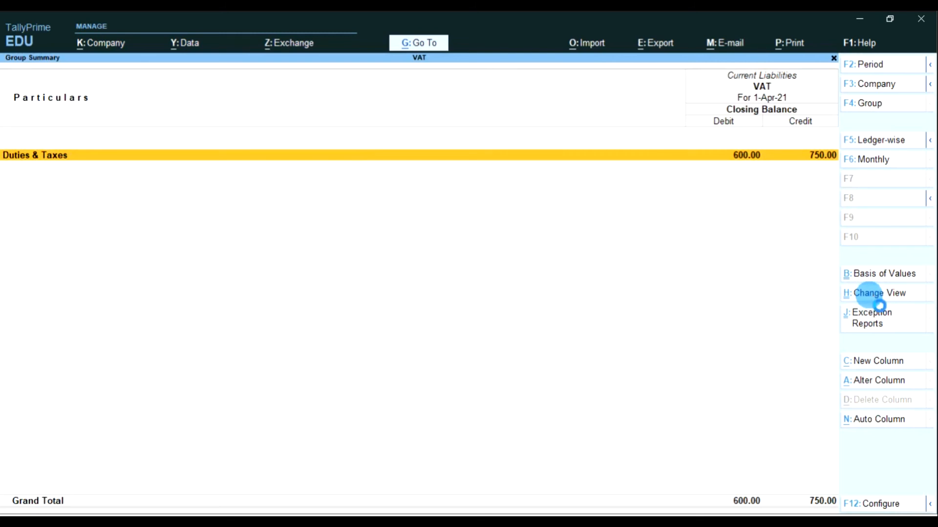
pyautogui.press('Return')
pyautogui.press('Down')
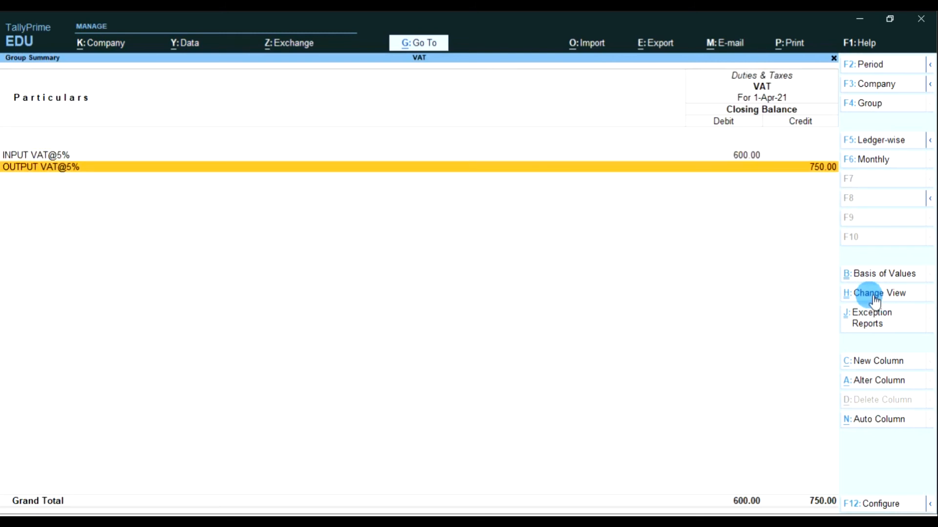
pyautogui.press('Up')
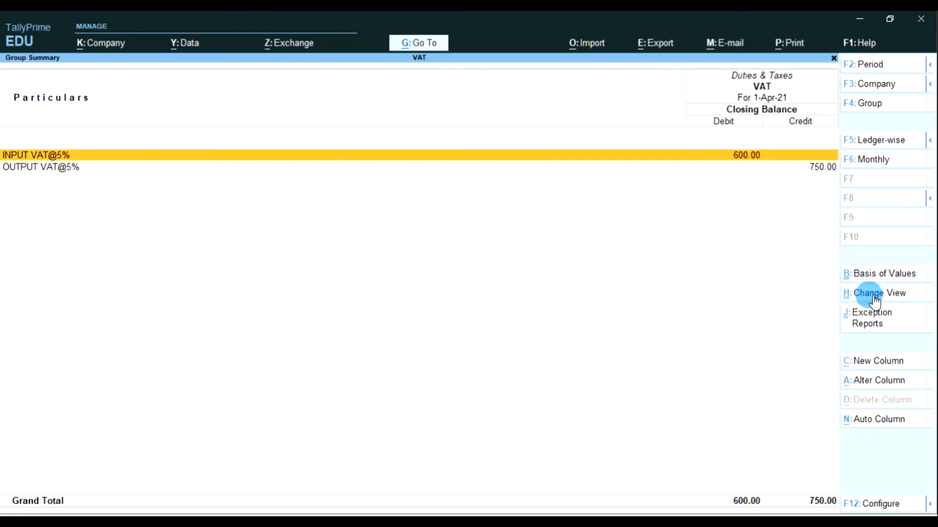
pyautogui.press('Escape')
pyautogui.press('Escape')
pyautogui.press('Escape')
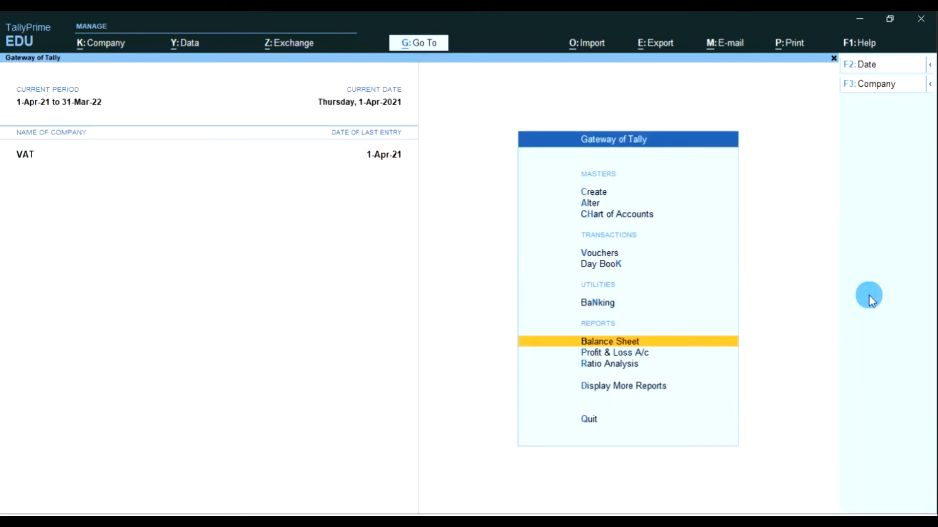
# Try to open the VAT Reports, dismiss the offer to visit TallyHelp, and return to the Gateway of Tally
pyautogui.press('Down')
pyautogui.press('Down')
pyautogui.press('Down')
pyautogui.press('Return')
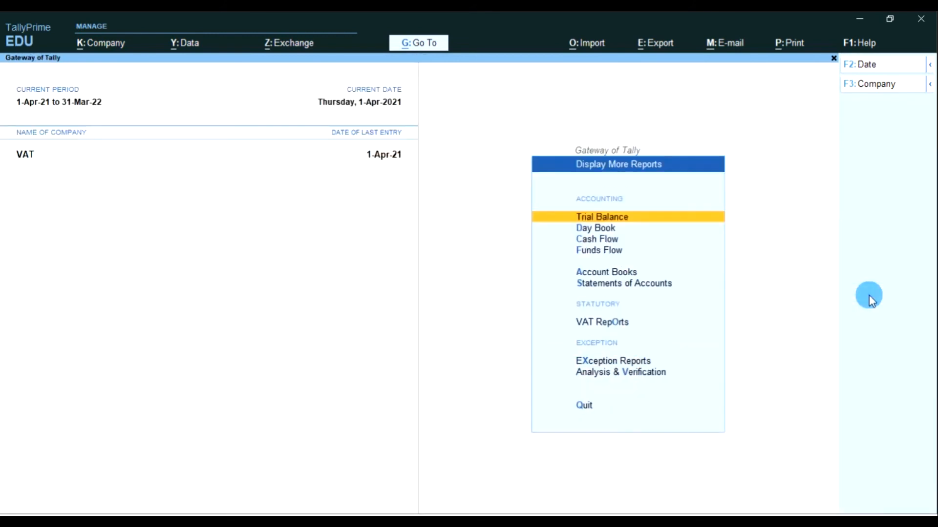
pyautogui.press('Down')
pyautogui.press('Down')
pyautogui.press('Down')
pyautogui.press('Down')
pyautogui.press('Down')
pyautogui.press('Down')
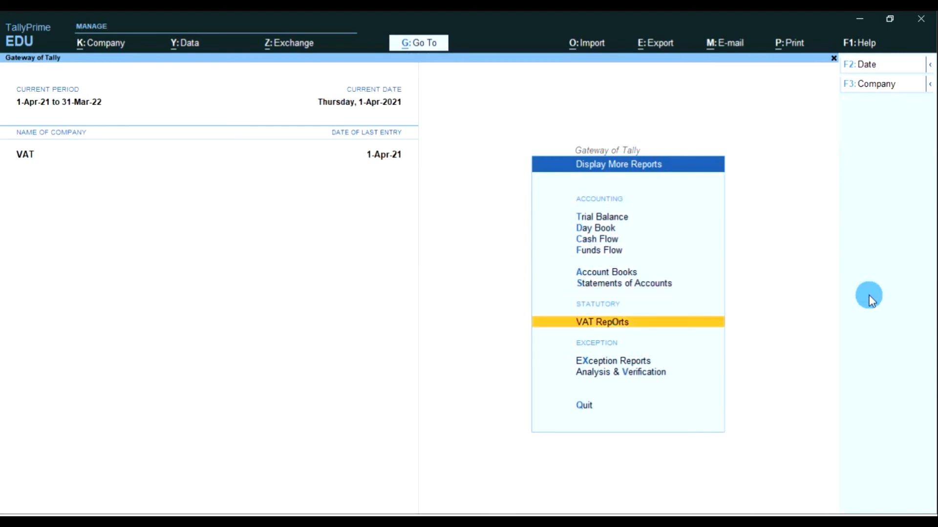
pyautogui.press('Return')
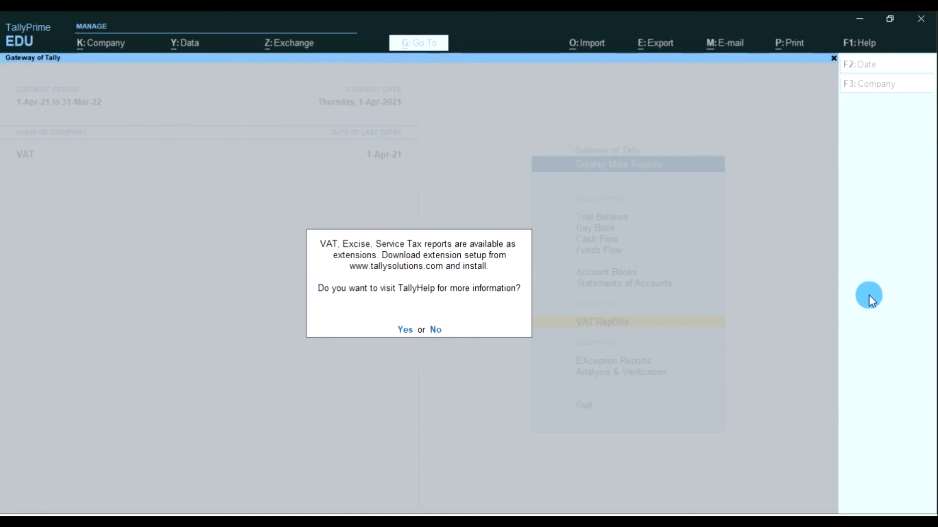
pyautogui.press('Escape')
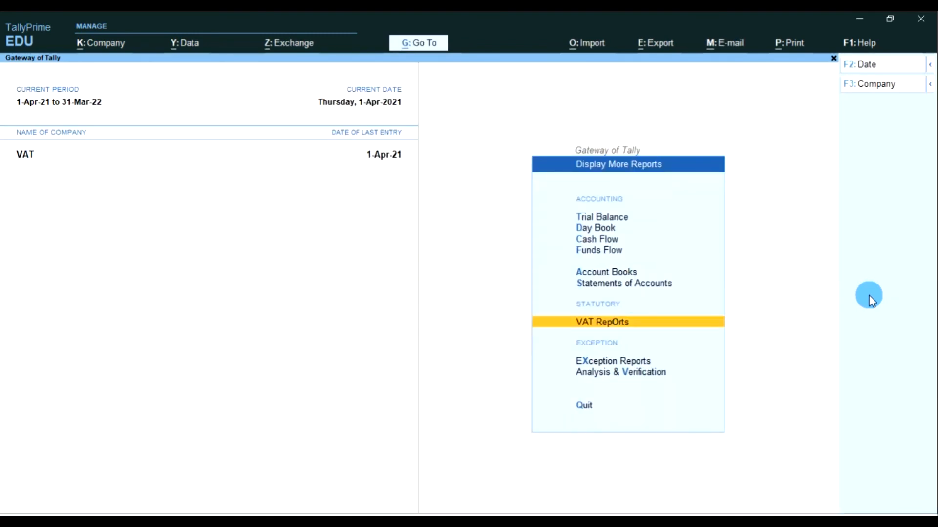
pyautogui.press('Escape')
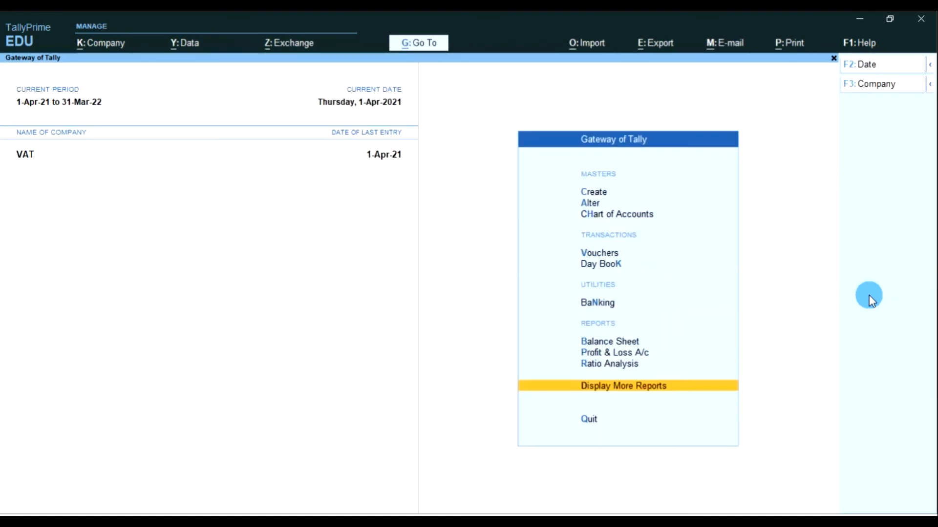
# Open voucher entry and switch the voucher type to Journal
pyautogui.press('Up')
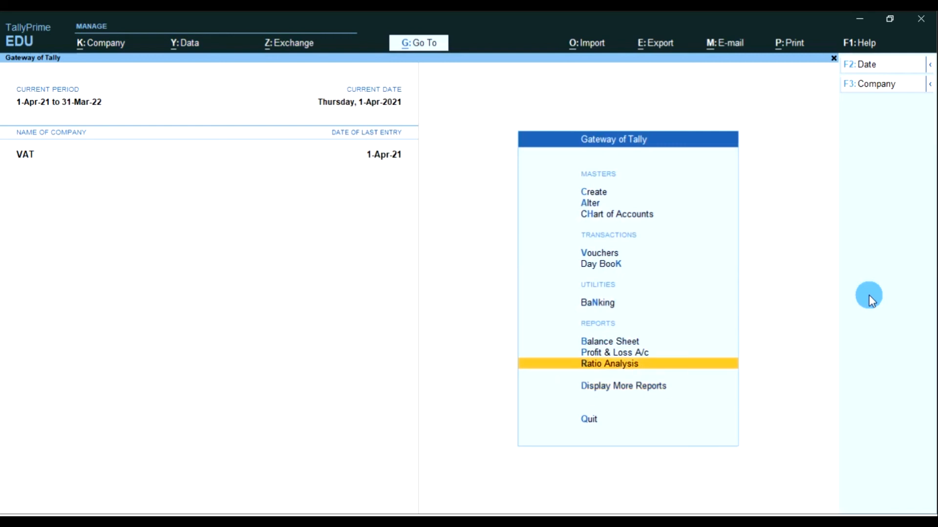
pyautogui.press('ctrl')
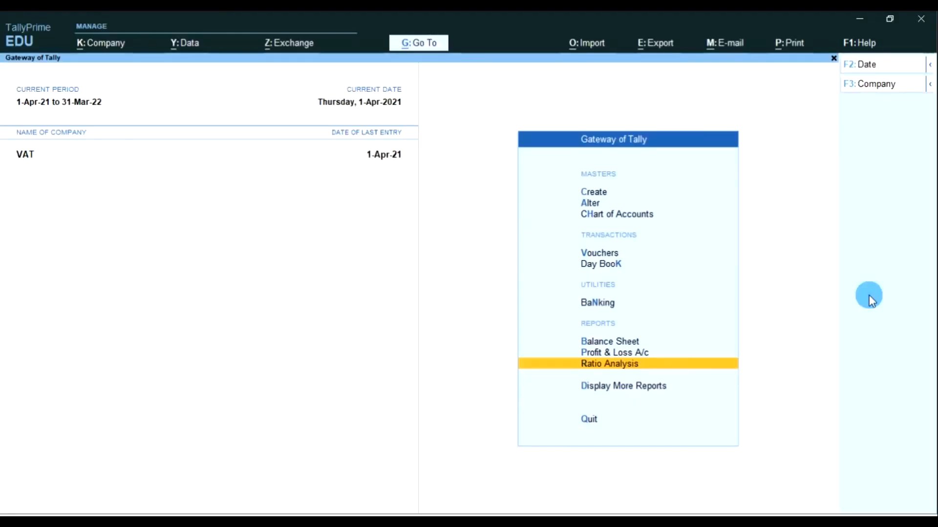
pyautogui.press('Up')
pyautogui.press('Up')
pyautogui.press('Up')
pyautogui.press('Up')
pyautogui.press('Up')
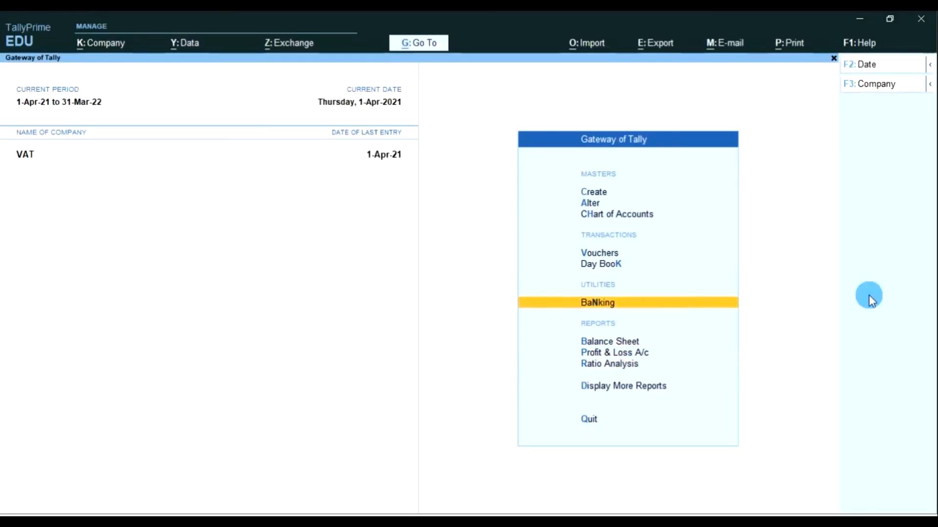
pyautogui.press('Return')
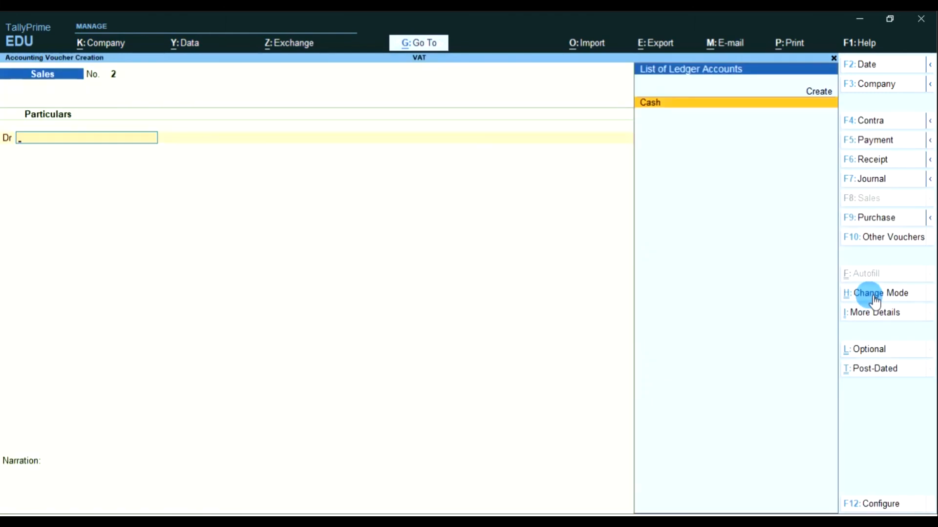
pyautogui.click(893, 179)
# Debit the OUTPUT VAT@5% ledger with 750 in the journal voucher
pyautogui.press('Down')
pyautogui.press('Down')
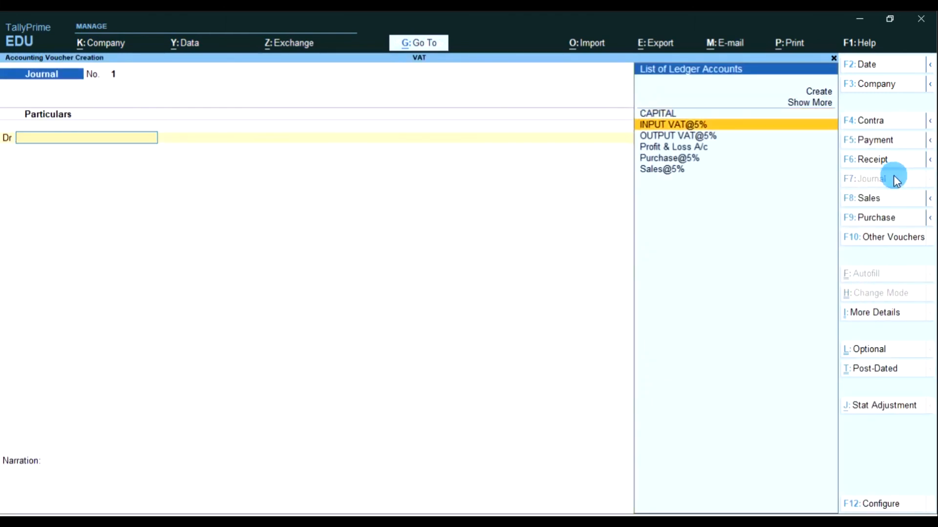
pyautogui.press('Return')
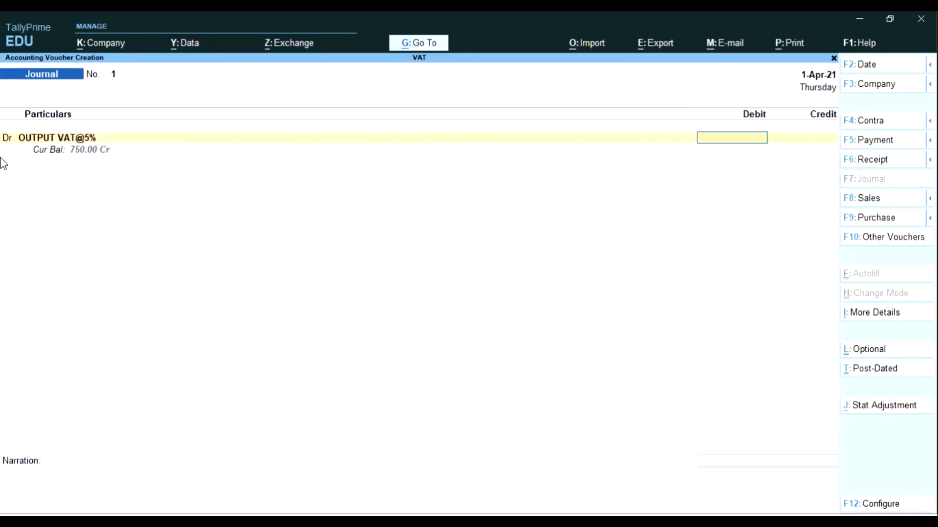
pyautogui.write('750.00')
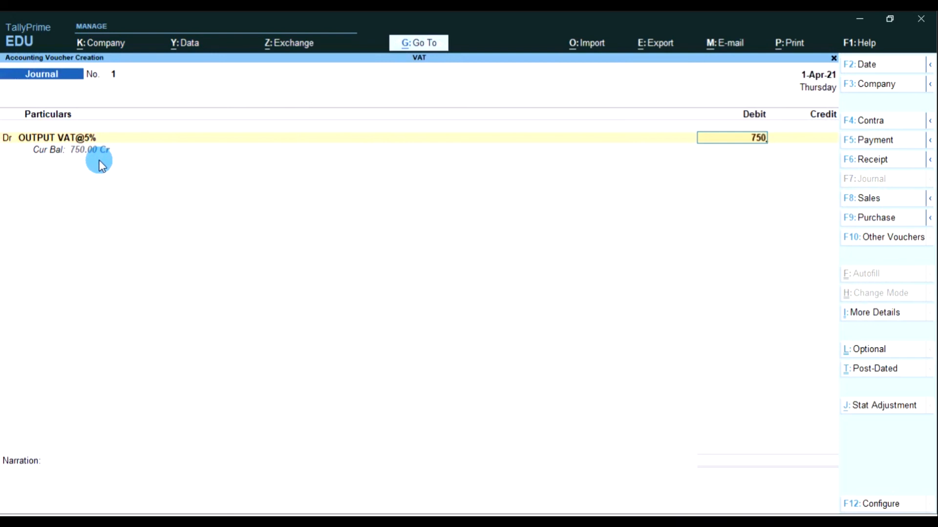
pyautogui.press('Return')
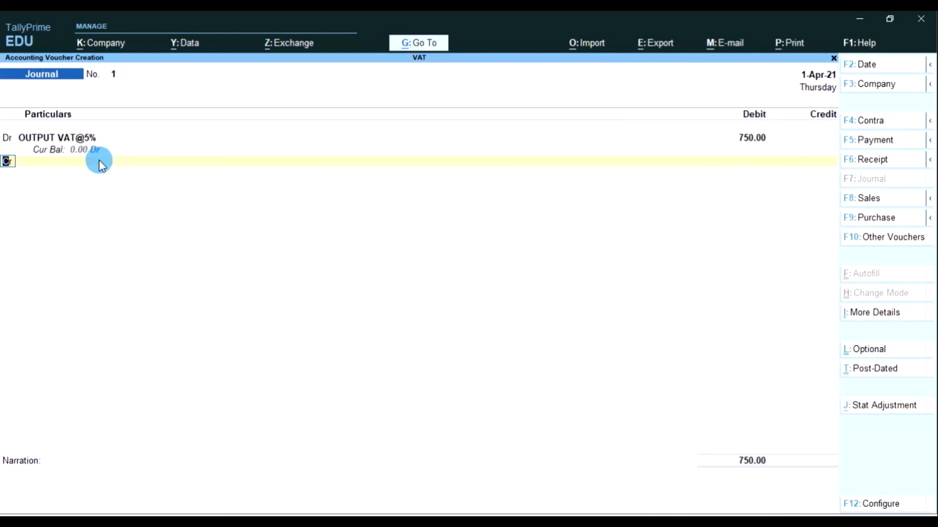
# Credit the INPUT VAT@5% ledger with 600 in the journal voucher
pyautogui.press('Return')
pyautogui.write('I')
pyautogui.press('Return')
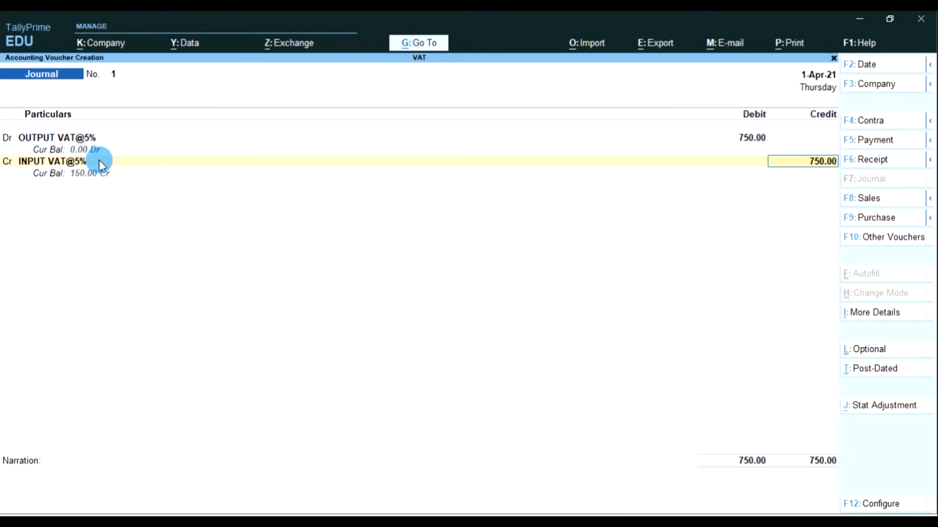
pyautogui.write('600')
pyautogui.press('Return')
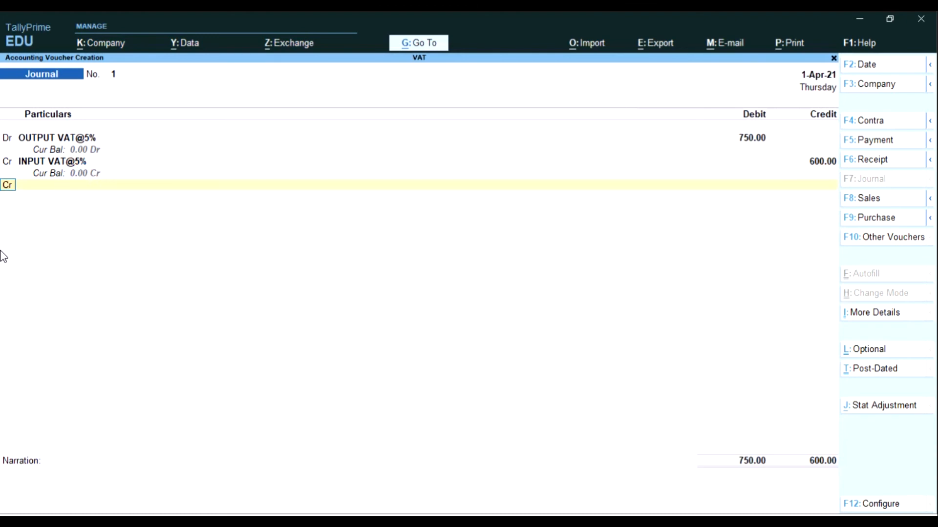
# Create a VAT Payable ledger under Current Liabilities from the journal voucher's second credit line
pyautogui.press('Return')
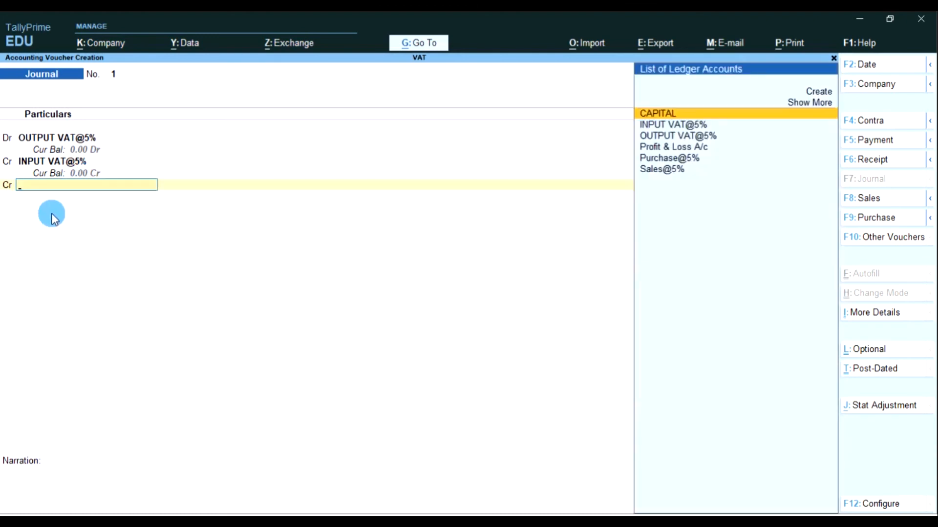
pyautogui.hotkey('alt', 'c')
pyautogui.write('VA')
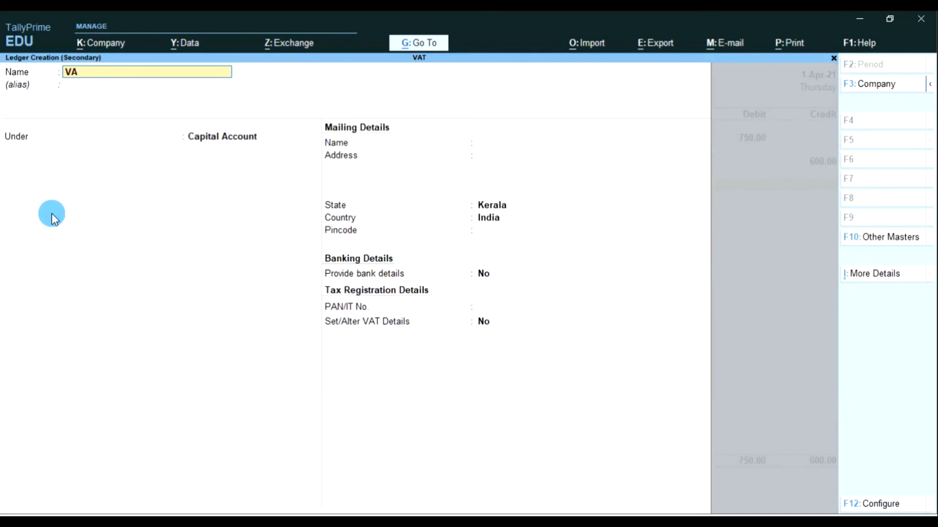
pyautogui.write('T Payable')
pyautogui.press('Return')
pyautogui.press('Return')
pyautogui.write('Cu')
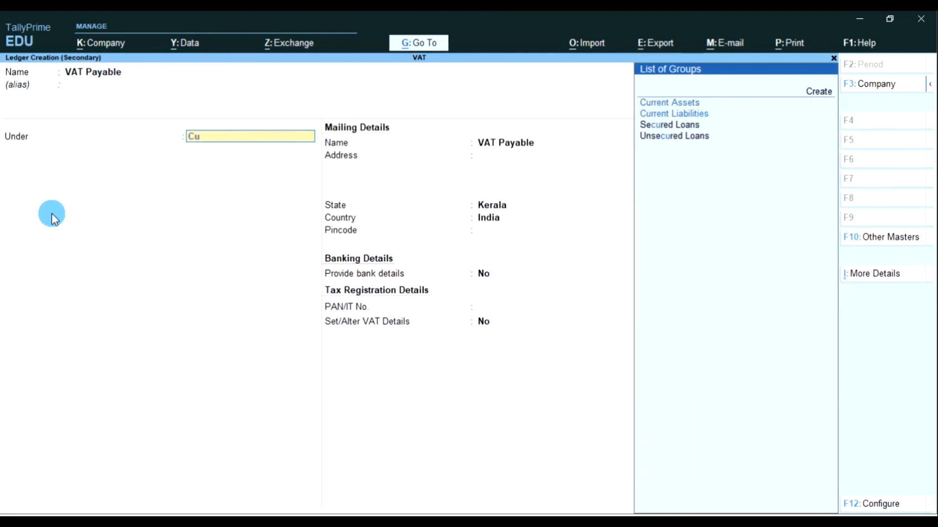
pyautogui.press('Down')
pyautogui.press('Return')
pyautogui.press('Return')
pyautogui.press('Return')
pyautogui.press('Return')
pyautogui.press('Return')
pyautogui.press('Return')
pyautogui.press('Return')
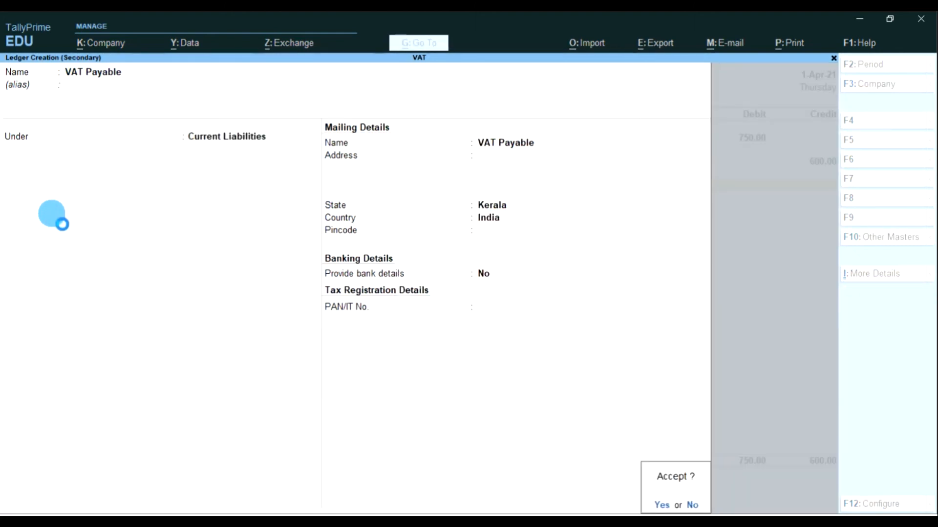
pyautogui.press('Return')
# Credit VAT Payable with 150, save the journal voucher without a narration, and return to the Gateway of Tally
pyautogui.press('Return')
pyautogui.press('Return')
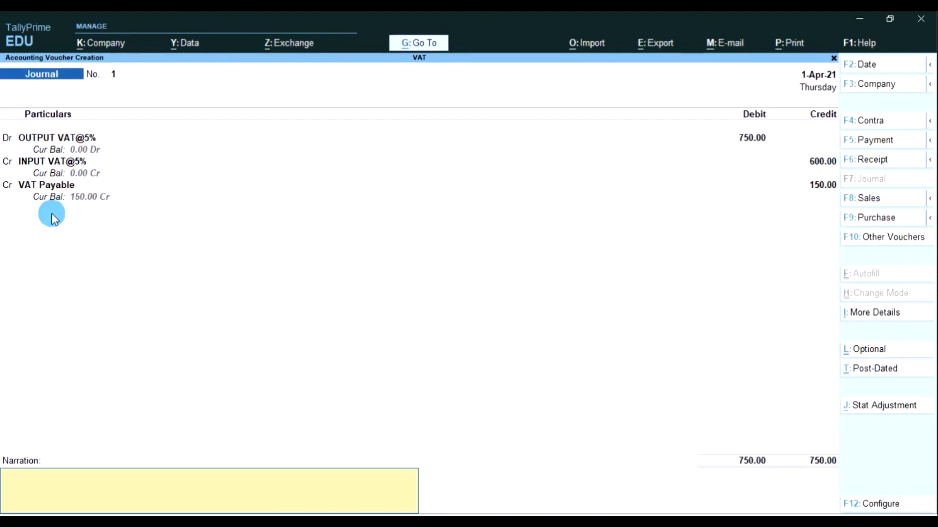
pyautogui.press('Return')
pyautogui.press('Return')
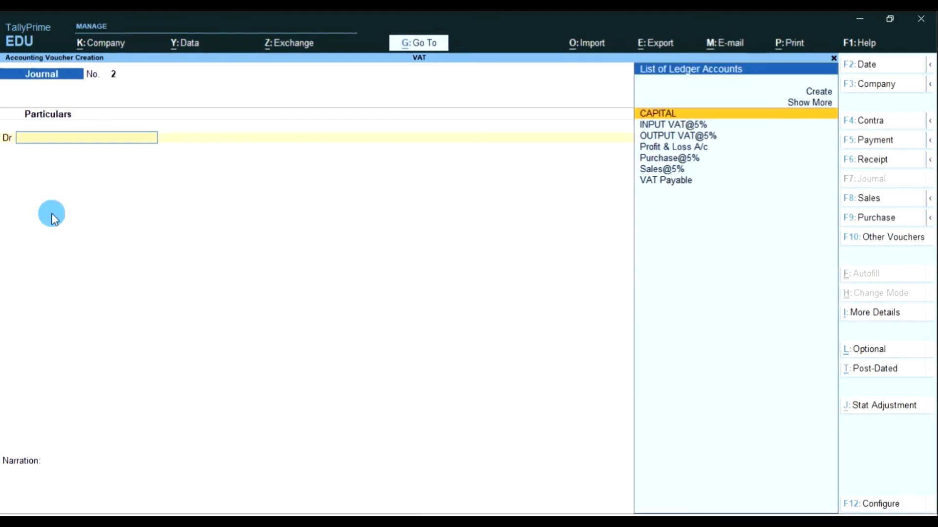
pyautogui.press('Escape')
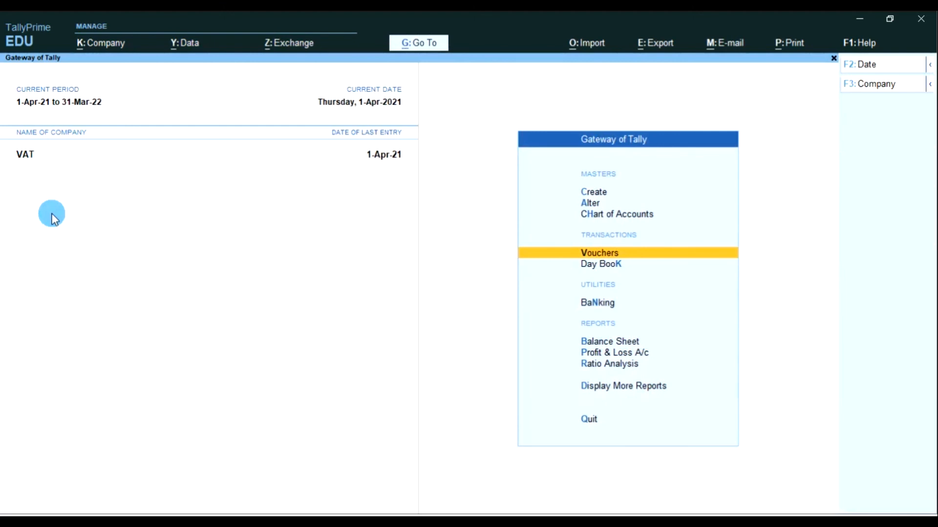
# Open the Balance Sheet, examine the ledgers under Current Liabilities, and return to the Gateway of Tally
pyautogui.press('b')
pyautogui.press('Down')
pyautogui.press('Down')
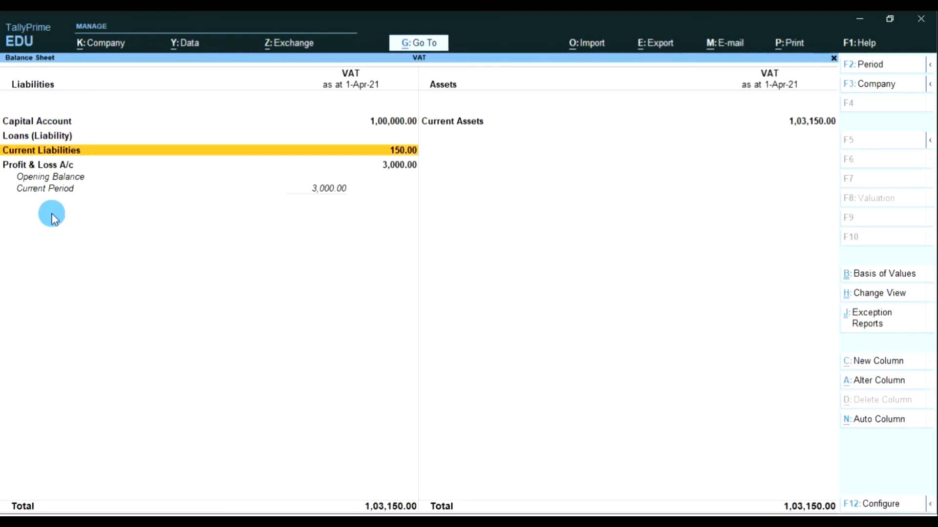
pyautogui.press('Return')
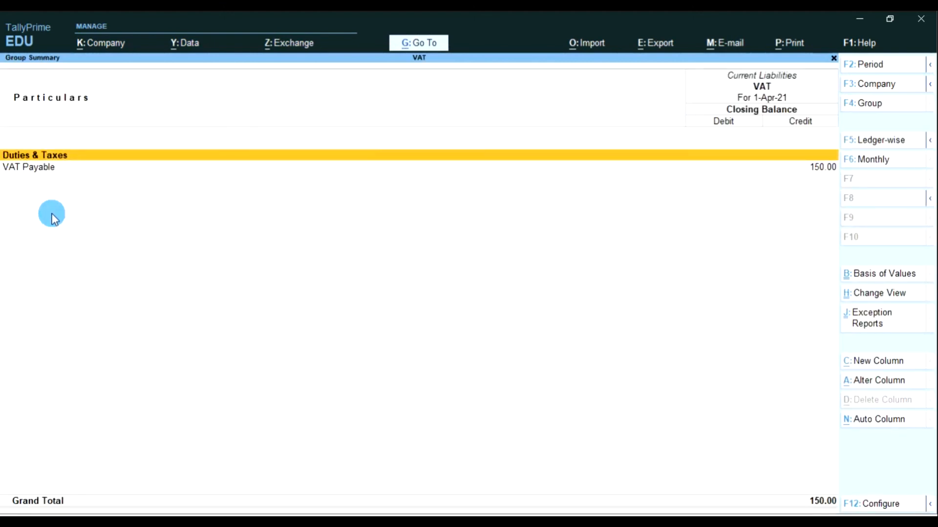
pyautogui.press('Down')
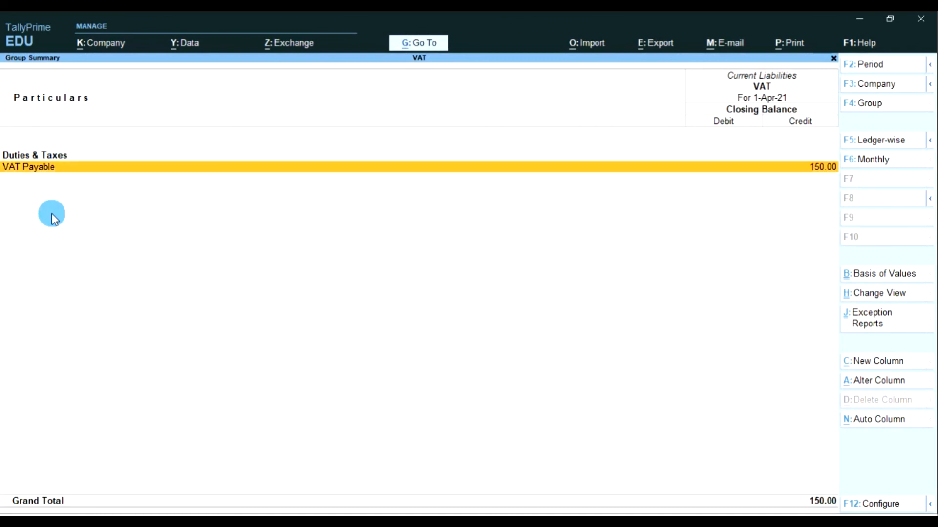
pyautogui.press('Up')
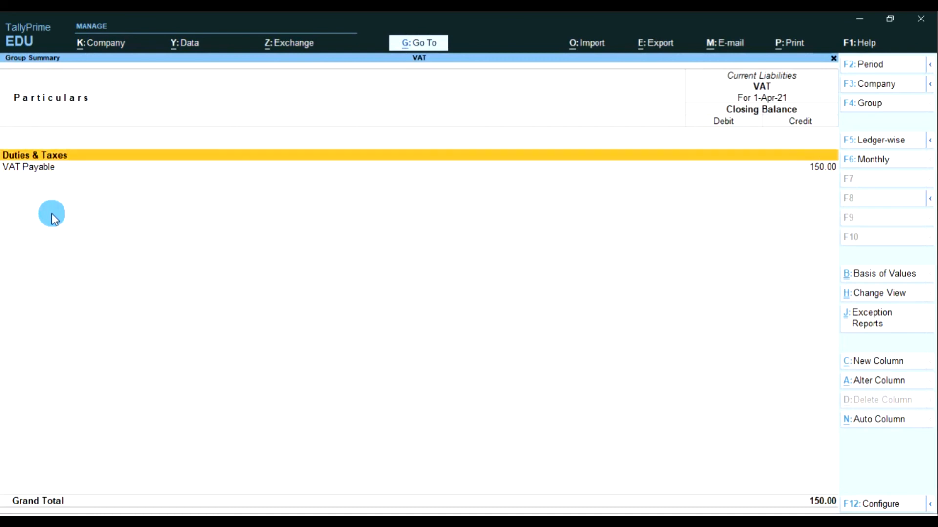
pyautogui.press('Down')
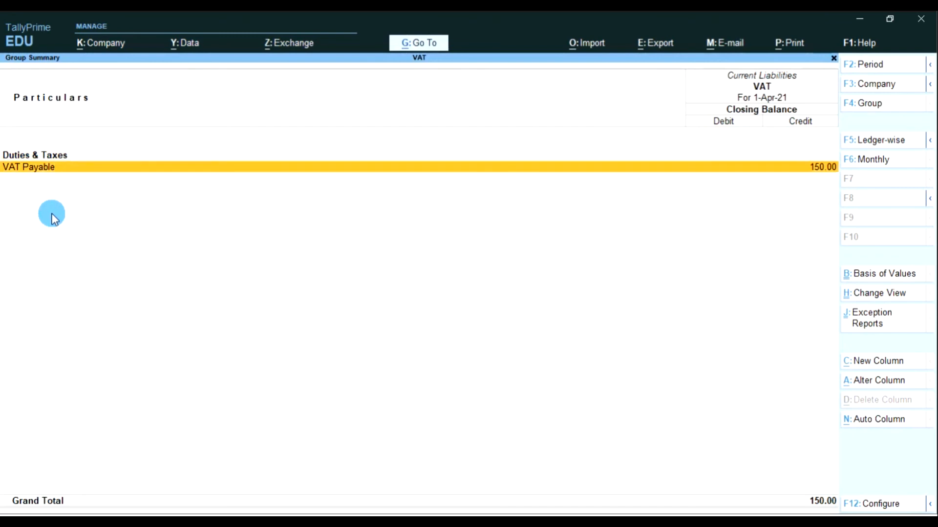
pyautogui.press('Escape')
pyautogui.press('Escape')
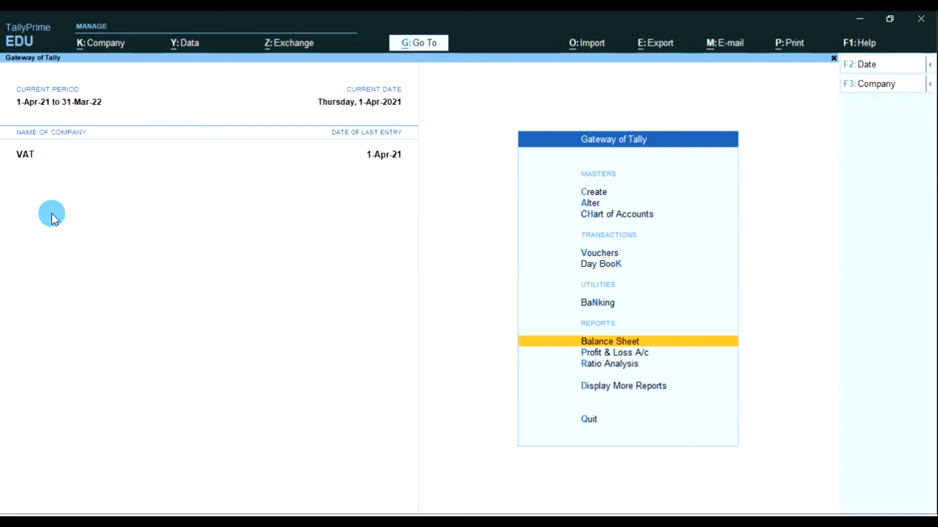
# Start a Payment voucher and debit the VAT Payable ledger with 150
pyautogui.press('v')
pyautogui.press('F5')
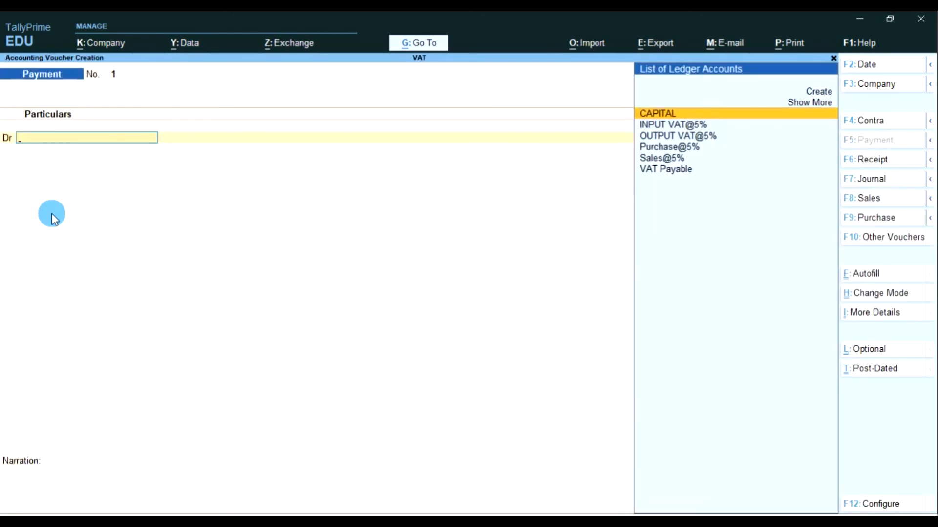
pyautogui.press('Down')
pyautogui.press('Down')
pyautogui.press('Down')
pyautogui.press('Down')
pyautogui.press('Down')
pyautogui.press('Return')
pyautogui.write('150')
pyautogui.press('Return')
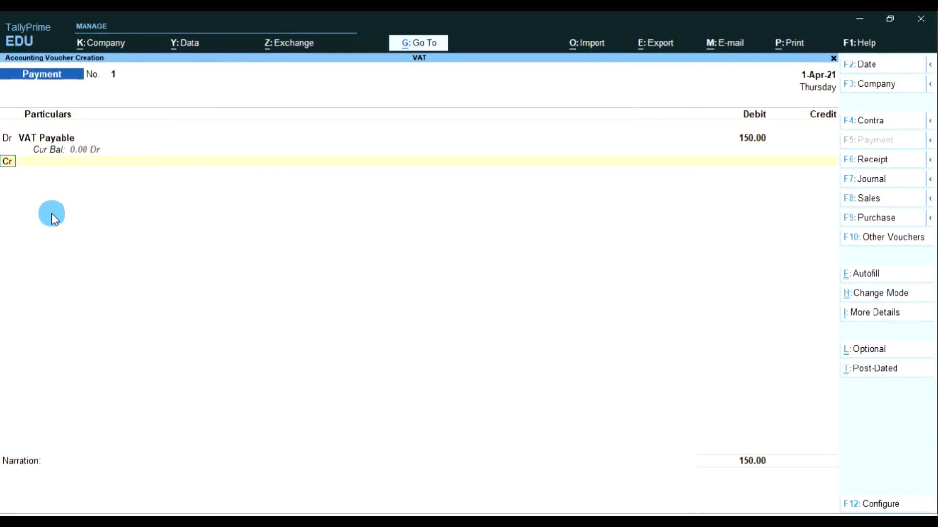
# Credit Cash with 150, save the payment voucher without a narration, and leave voucher entry
pyautogui.press('Return')
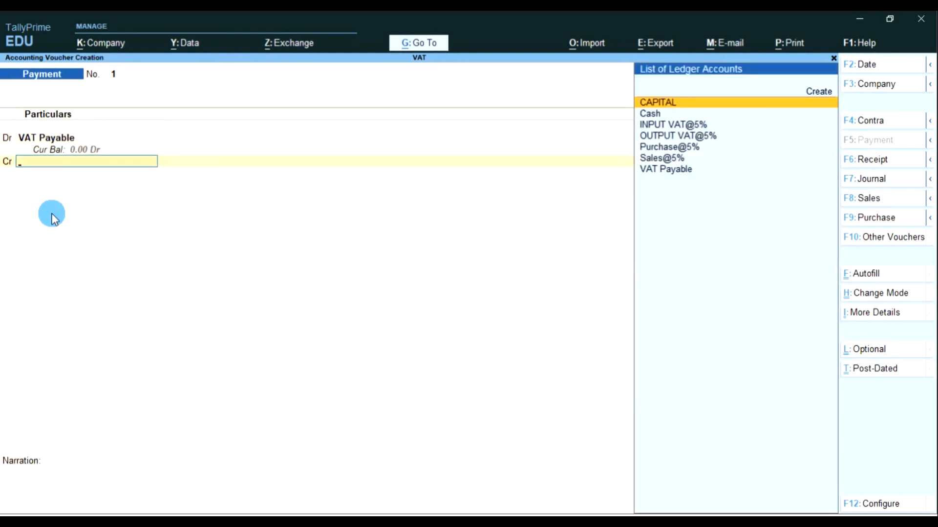
pyautogui.write('cas')
pyautogui.press('Return')
pyautogui.press('Return')
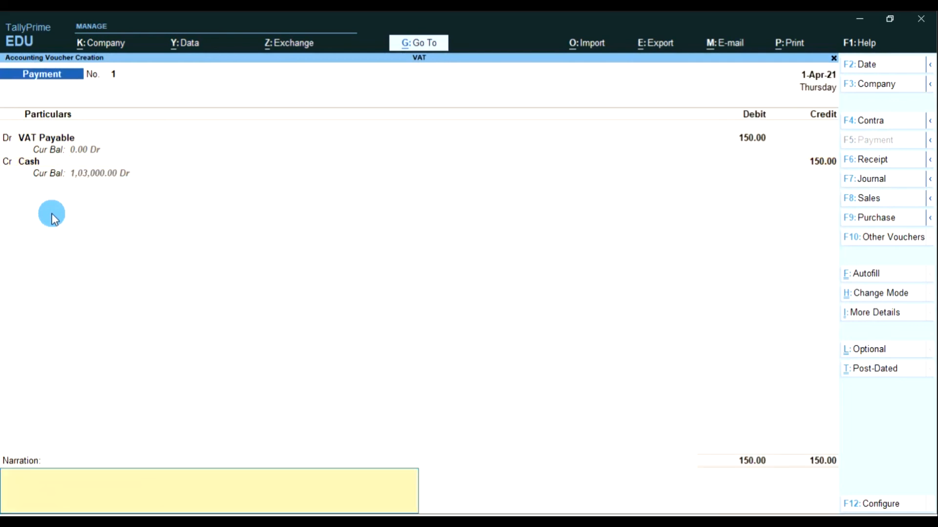
pyautogui.press('Return')
pyautogui.press('Return')
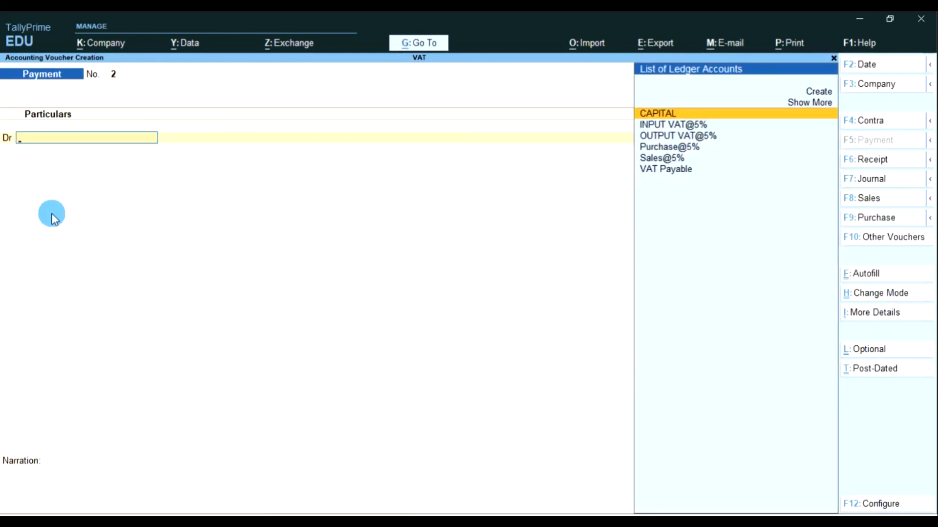
pyautogui.press('Escape')
# Examine VAT Payable under Current Liabilities in the detailed Balance Sheet, then close the report
pyautogui.press('b')
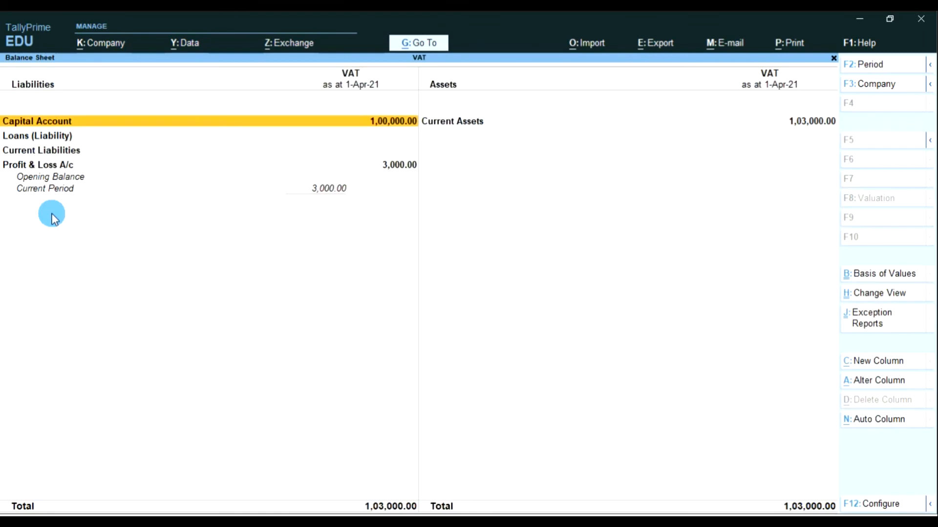
pyautogui.hotkey('alt', 'F5')
pyautogui.press('Down')
pyautogui.press('Down')
pyautogui.press('Down')
pyautogui.press('Down')
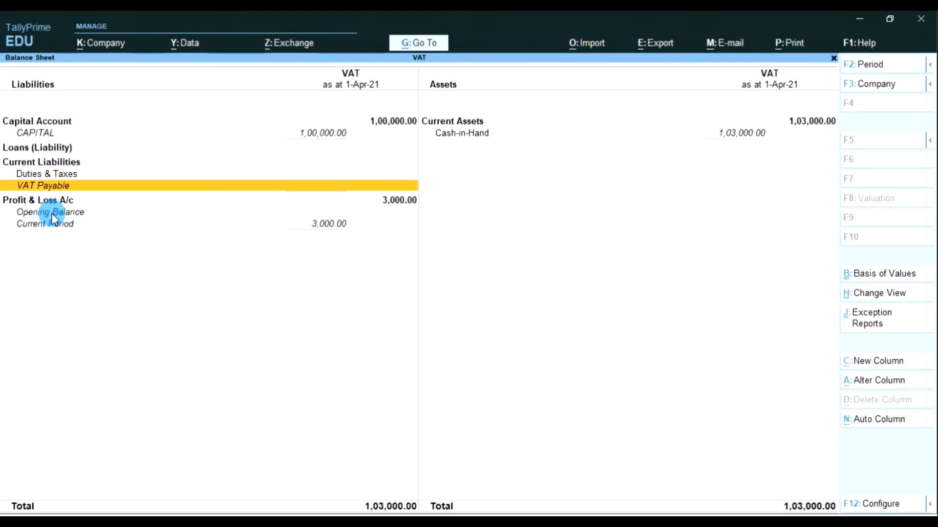
pyautogui.press('Escape')
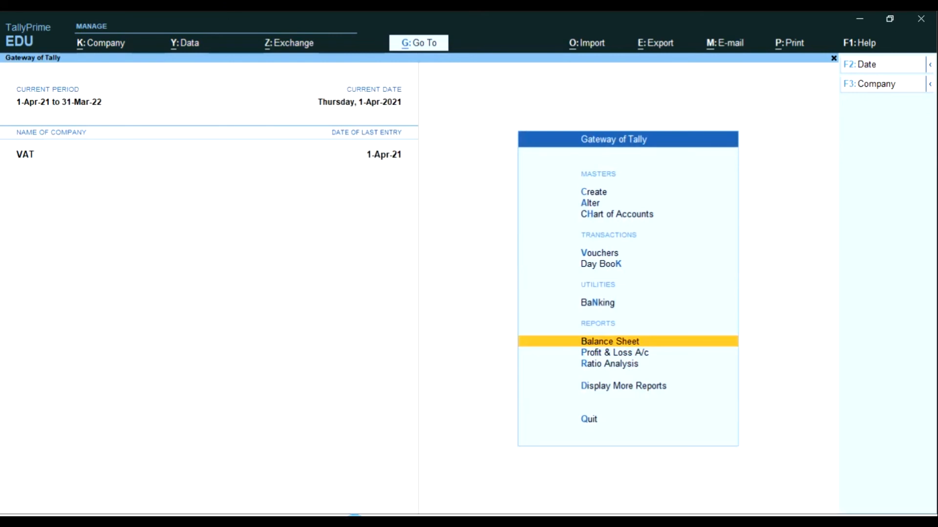
pyautogui.press('ctrl')
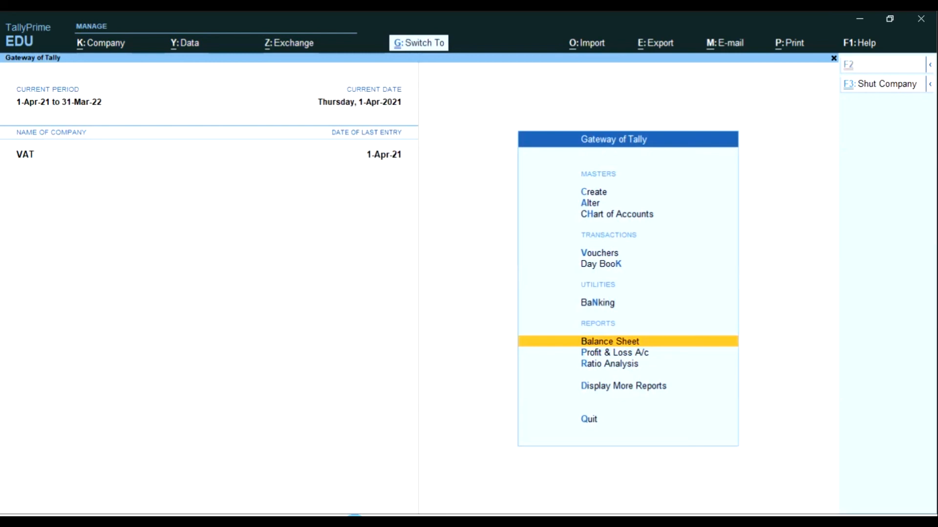